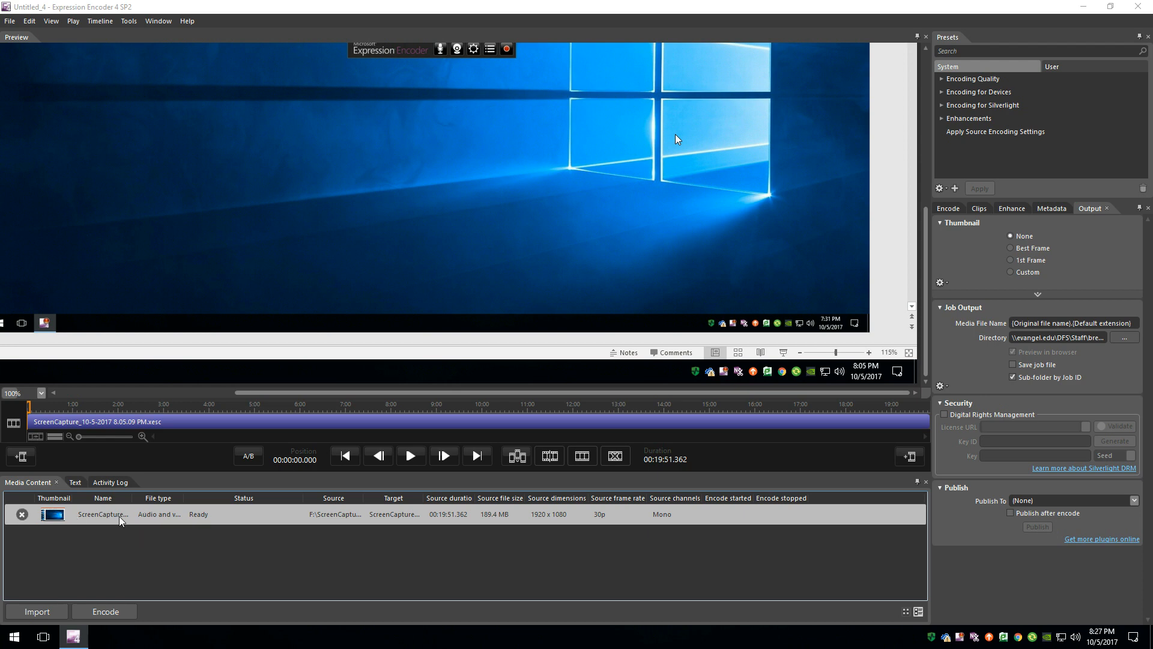
Review the recording's text tracks and the activity log, and return to the media content list.
{"action": "left_click", "coordinate": [81, 487]}
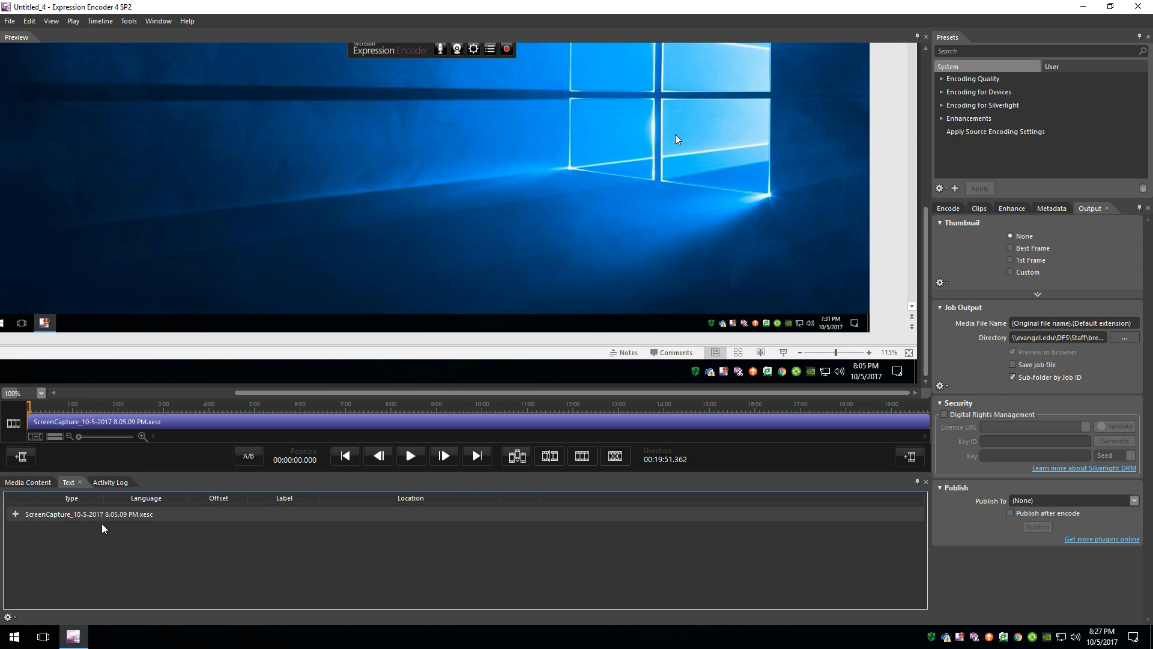
{"action": "left_click", "coordinate": [110, 484]}
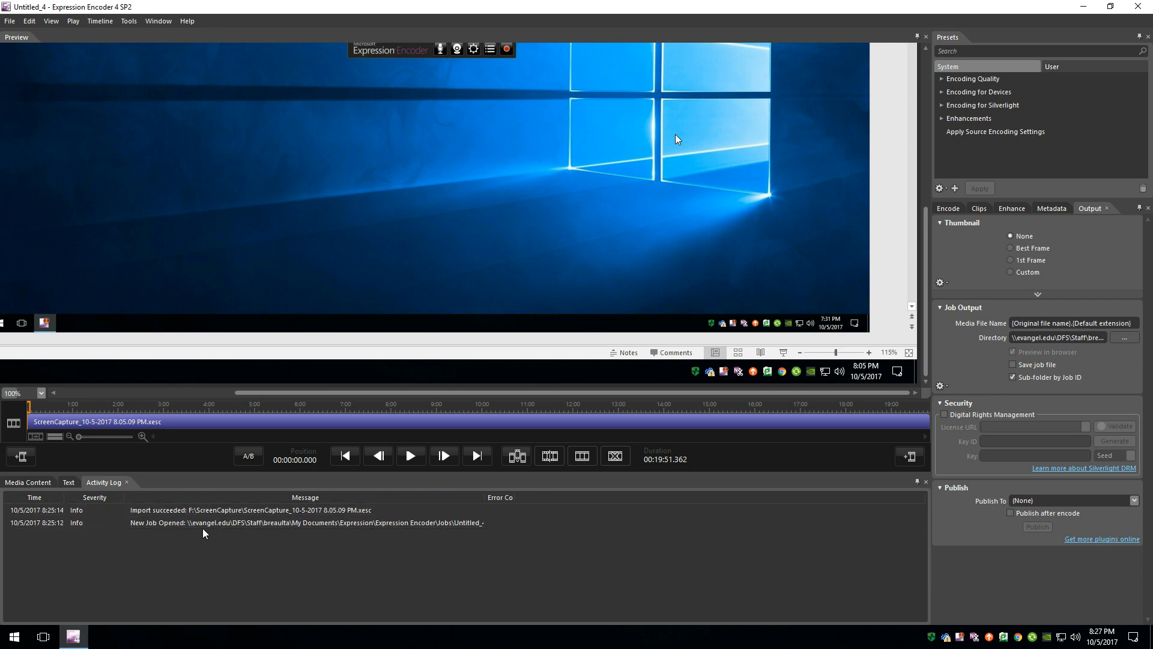
{"action": "left_click", "coordinate": [32, 483]}
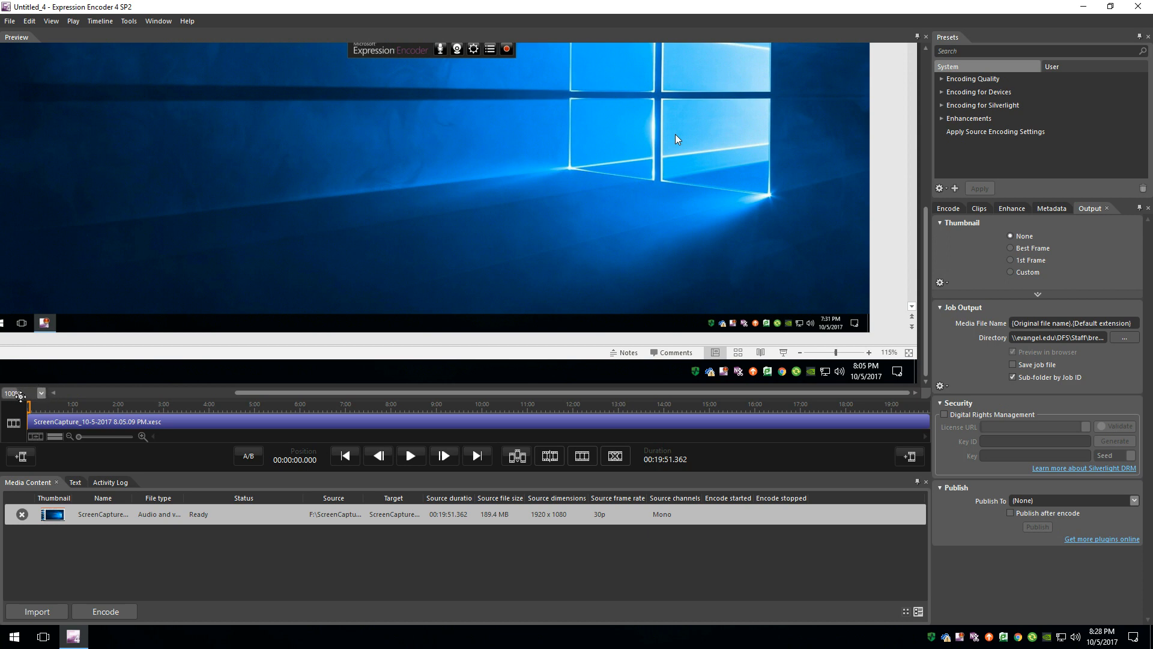
Set the video preview's zoom to Fit to screen.
{"action": "left_click", "coordinate": [42, 394]}
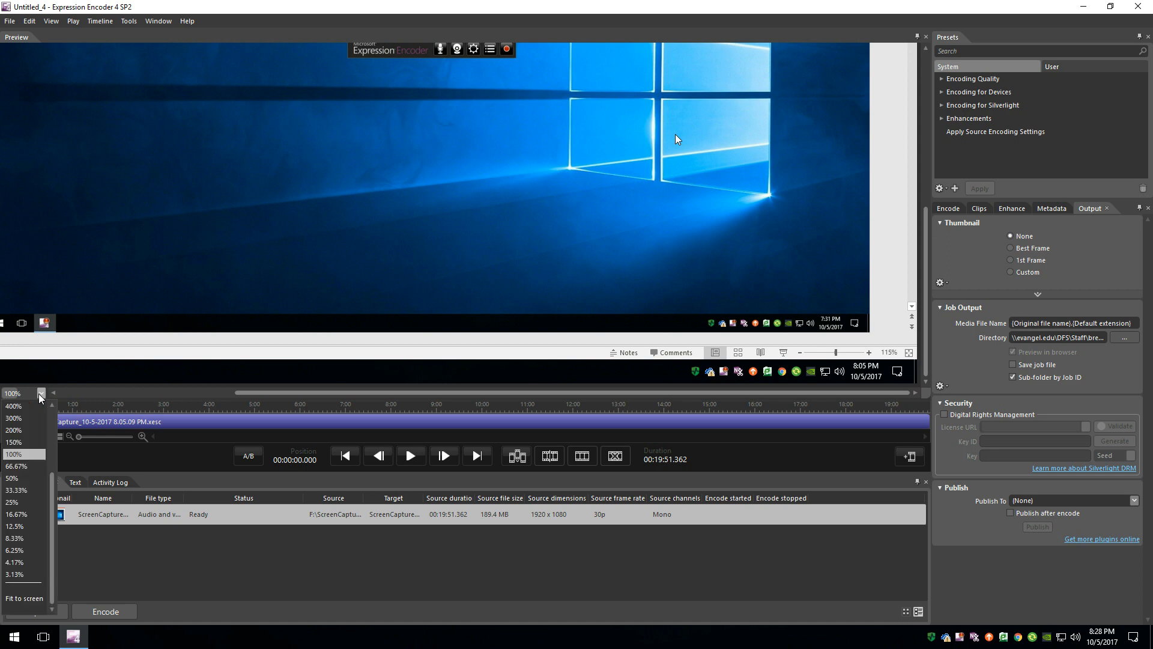
{"action": "left_click", "coordinate": [36, 598]}
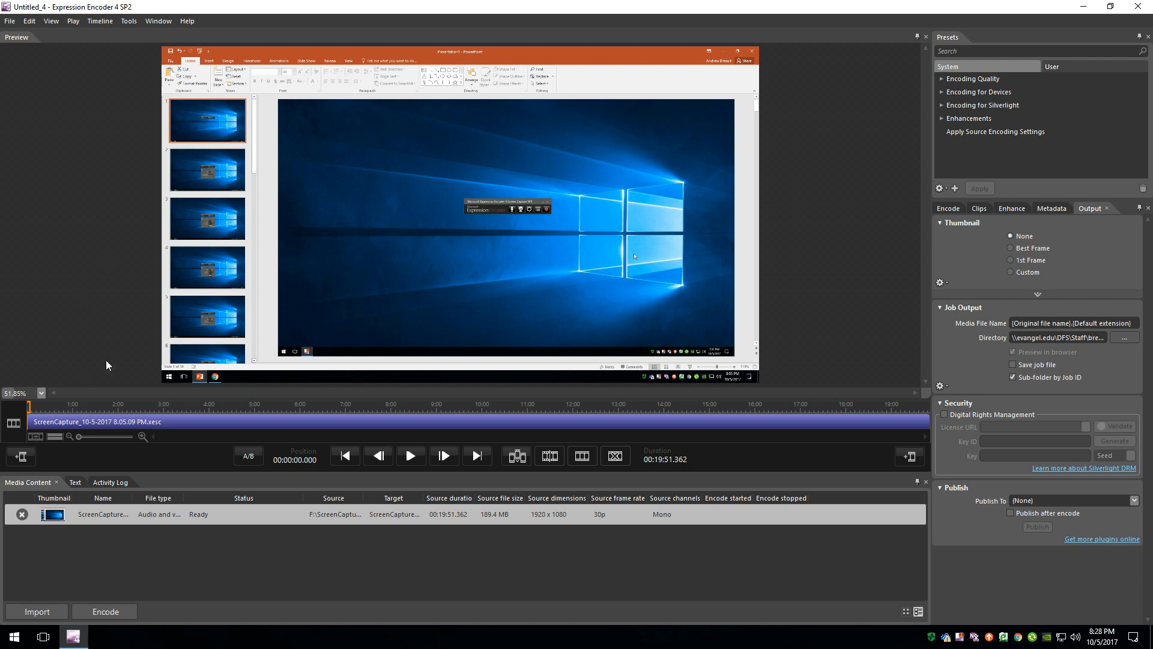
Play and scrub through the first minute of the recording to locate where the unwanted opening ends.
{"action": "key", "text": "space"}
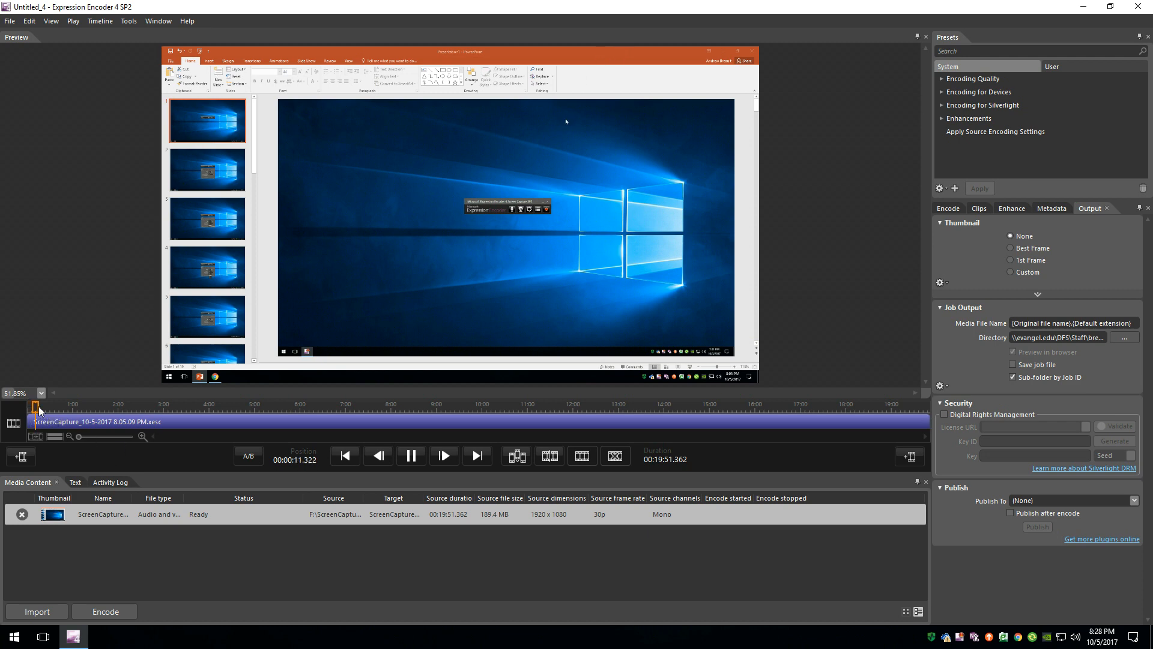
{"action": "left_click_drag", "start_coordinate": [38, 411], "coordinate": [84, 412]}
{"action": "key", "text": "Left"}
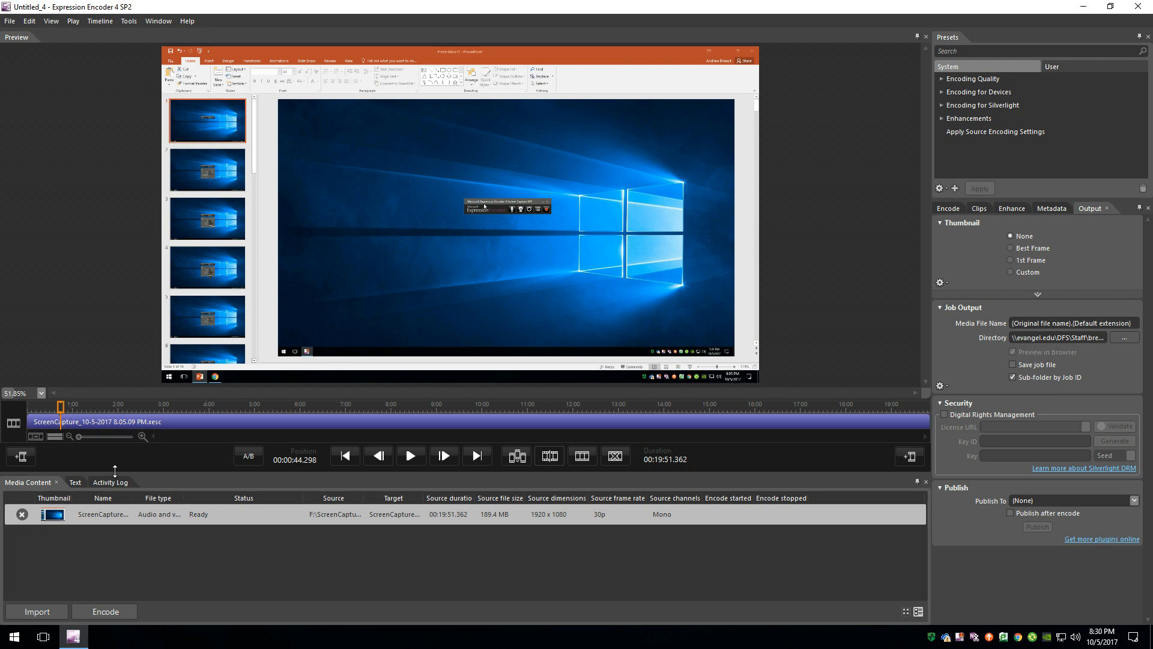
{"action": "key", "text": "space"}
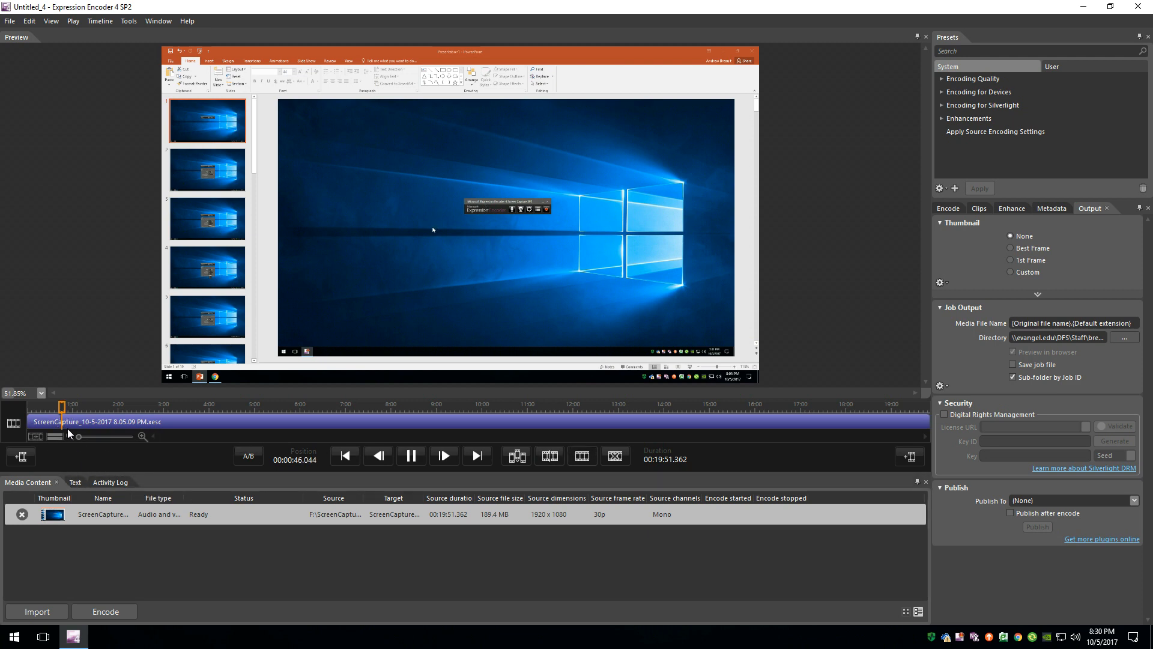
{"action": "key", "text": "space"}
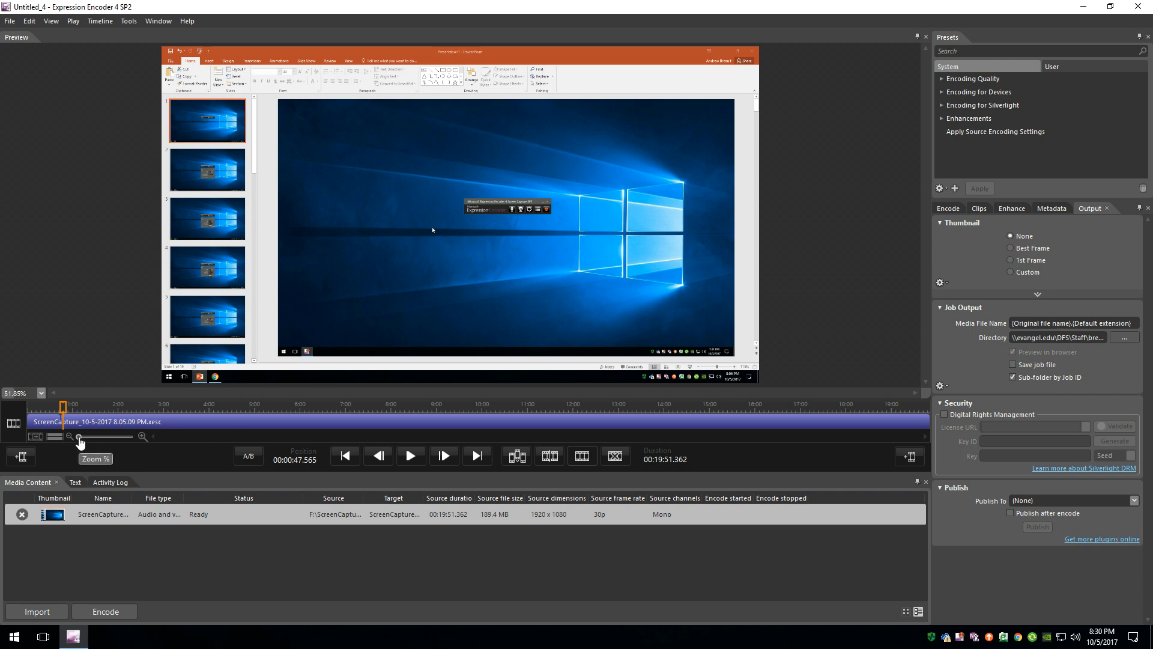
Split the clip with an edit at 00:00:43.385, using a magnified timeline and playback to find the cut point.
{"action": "left_click_drag", "start_coordinate": [81, 443], "coordinate": [103, 446]}
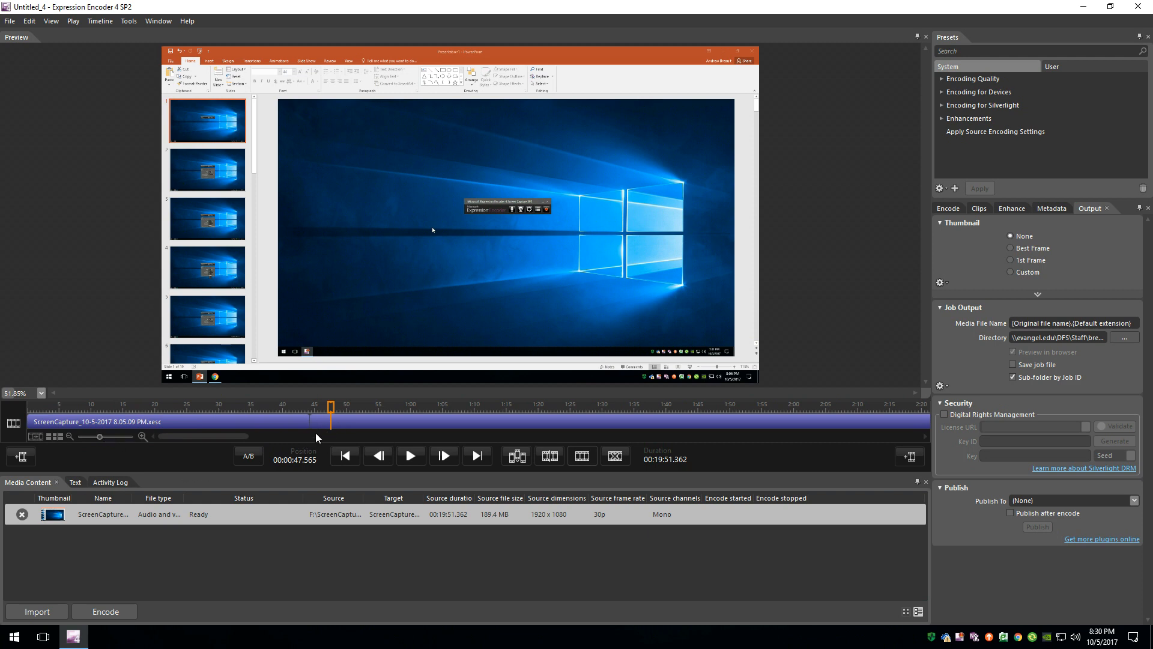
{"action": "scroll", "coordinate": [319, 435], "scroll_direction": "up", "scroll_amount": 2}
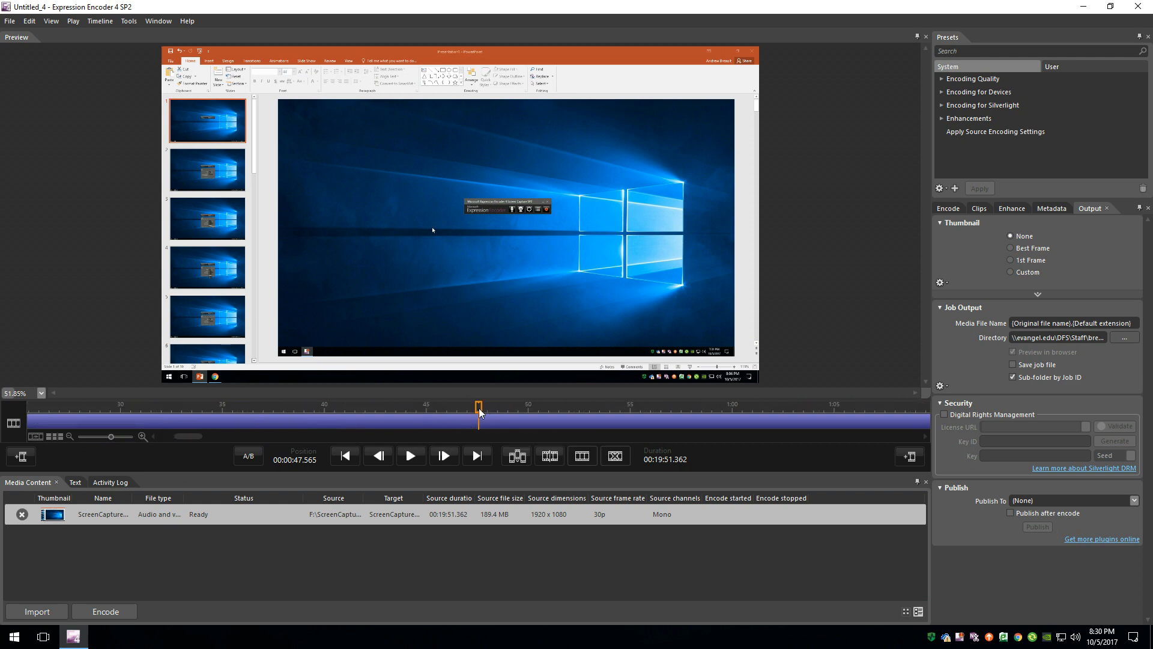
{"action": "left_click_drag", "start_coordinate": [479, 410], "coordinate": [285, 408]}
{"action": "key", "text": "space"}
{"action": "key", "text": "space"}
{"action": "key", "text": "space"}
{"action": "key", "text": "space"}
{"action": "left_click", "coordinate": [394, 407]}
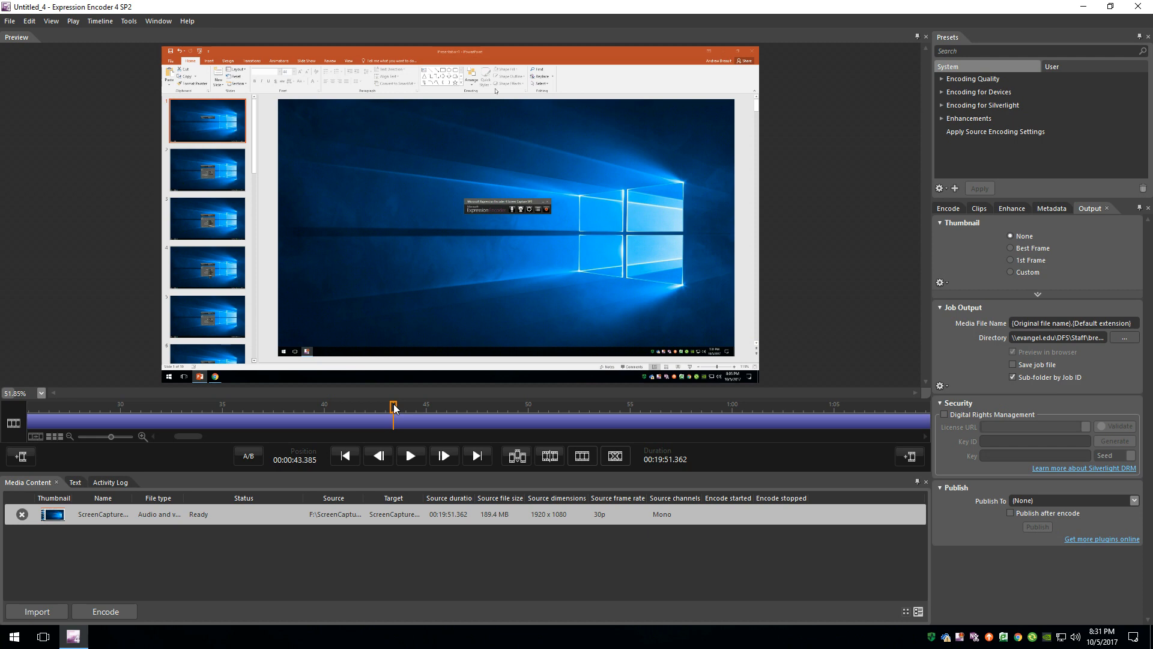
{"action": "left_click", "coordinate": [553, 456]}
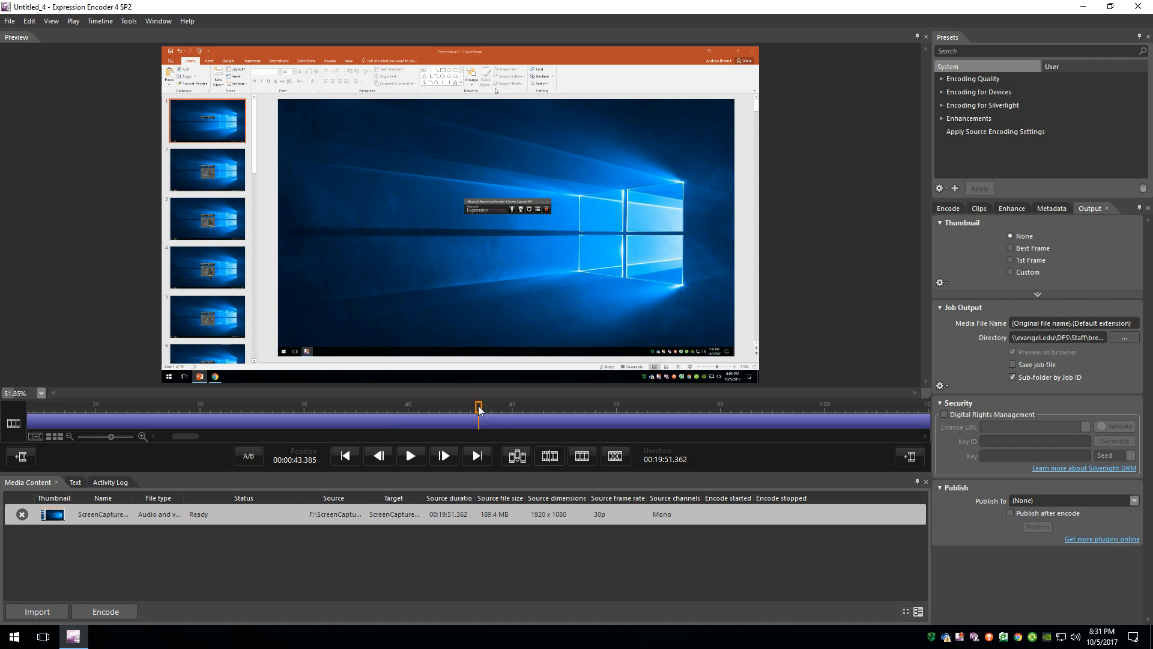
Remove the opening section of the clip before the split.
{"action": "left_click_drag", "start_coordinate": [478, 406], "coordinate": [242, 405]}
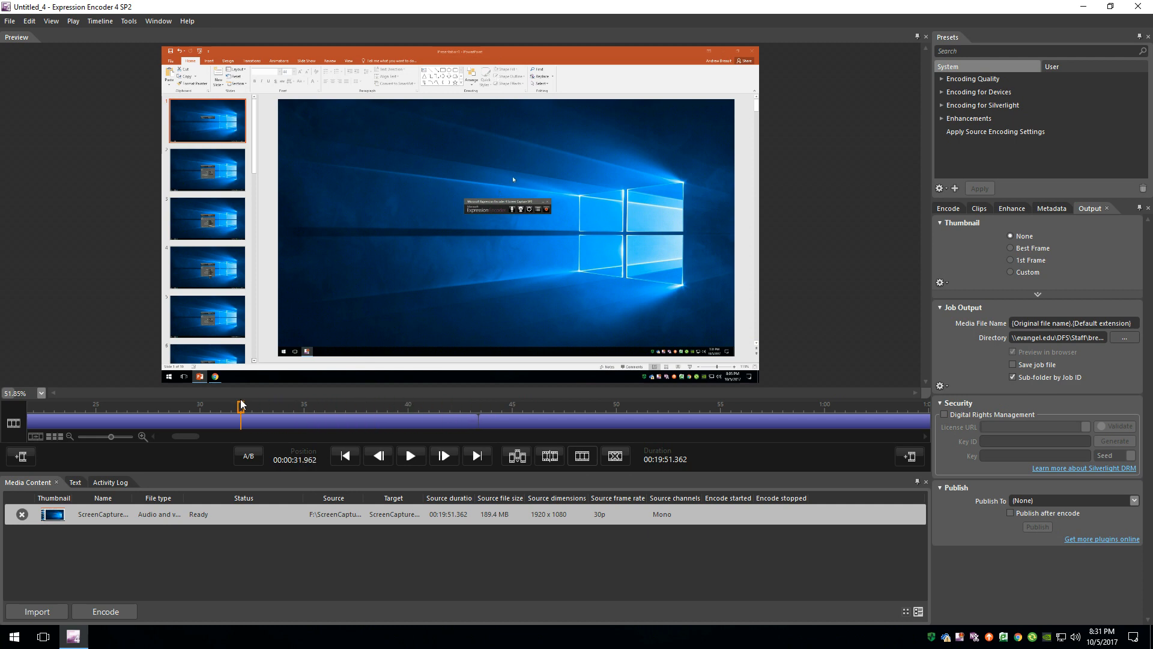
{"action": "right_click", "coordinate": [270, 426]}
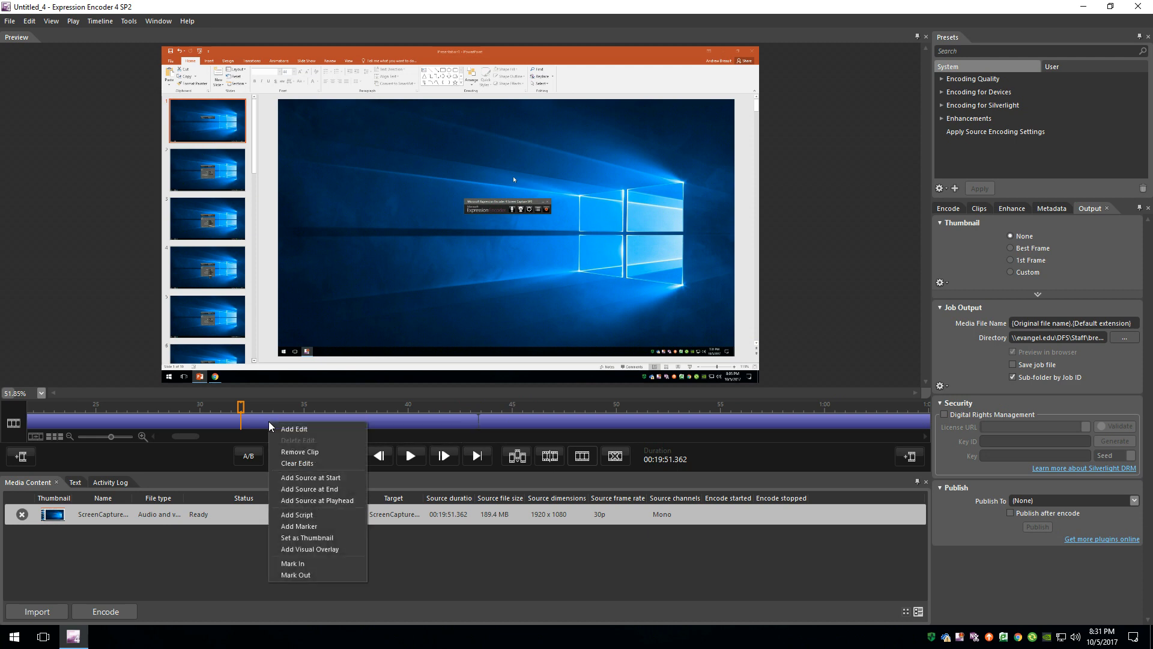
{"action": "left_click", "coordinate": [300, 452]}
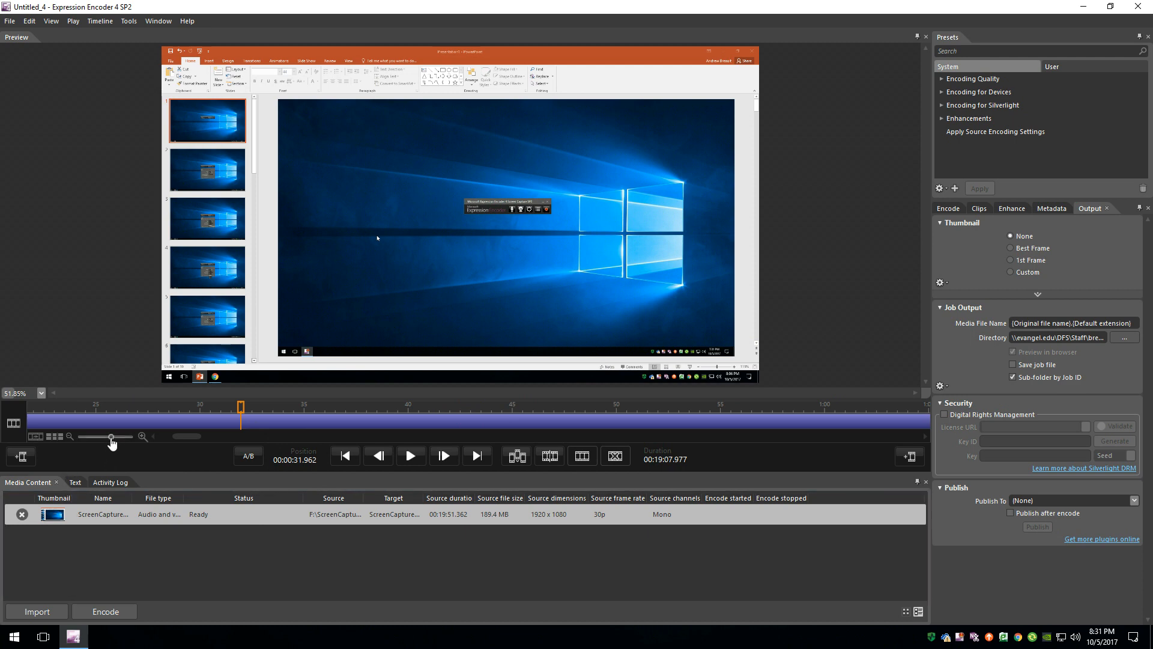
Check the trimmed recording by playing it from the start and scrubbing through its middle to about 00:07:50.
{"action": "left_click_drag", "start_coordinate": [111, 437], "coordinate": [79, 437]}
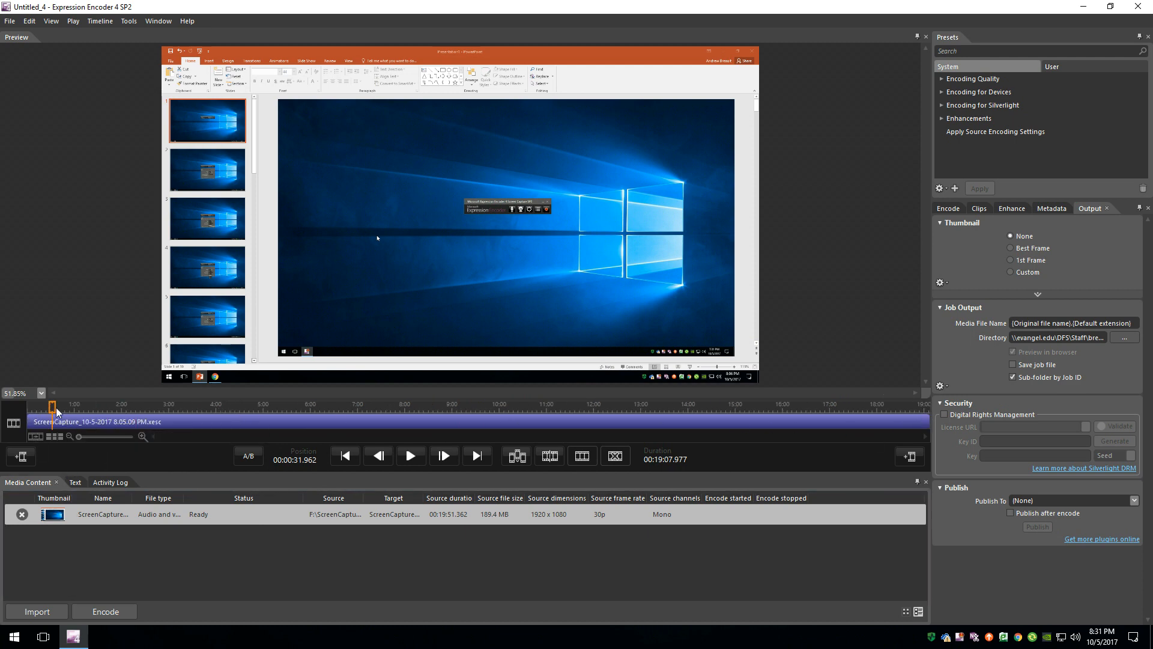
{"action": "left_click_drag", "start_coordinate": [51, 410], "coordinate": [29, 410]}
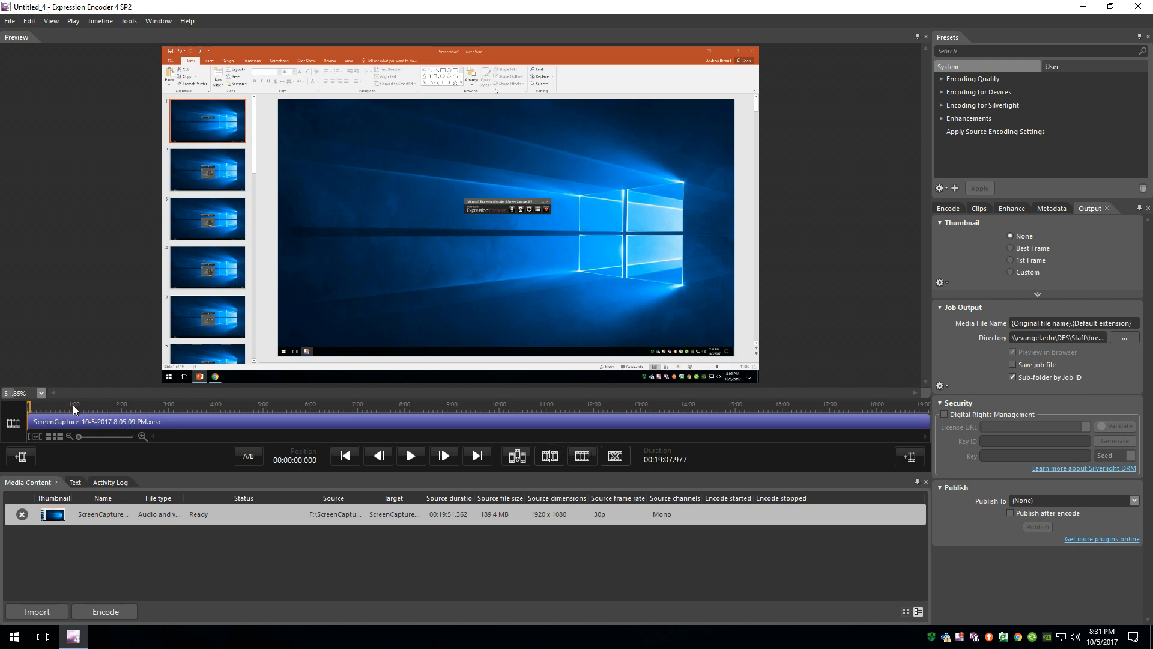
{"action": "key", "text": "space"}
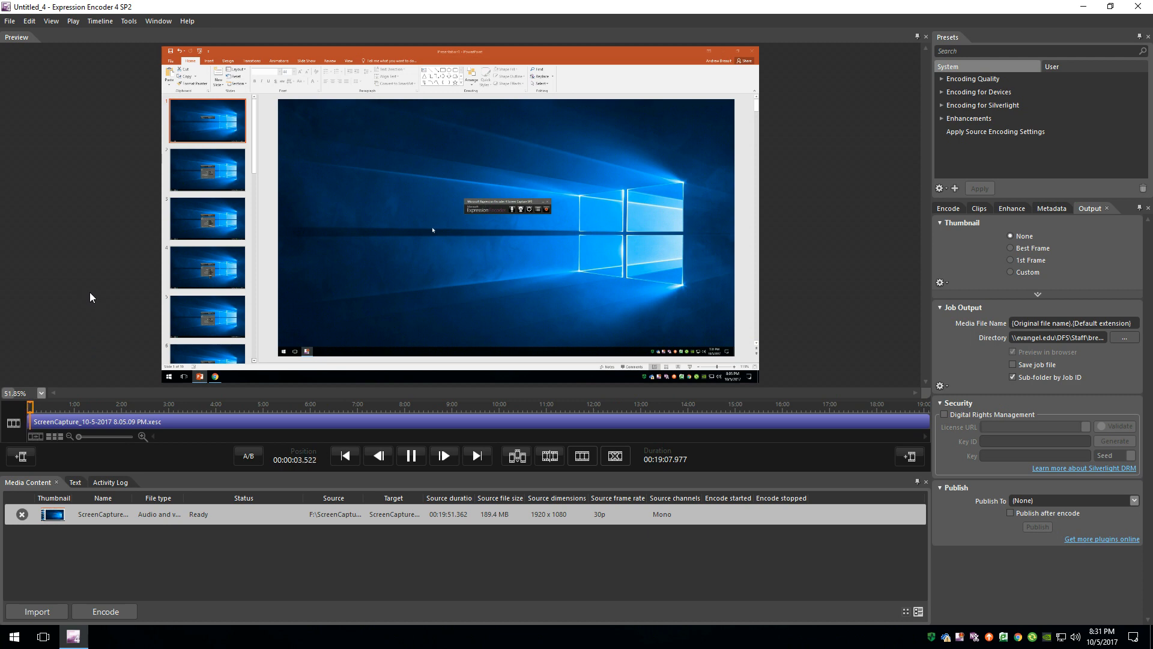
{"action": "key", "text": "space"}
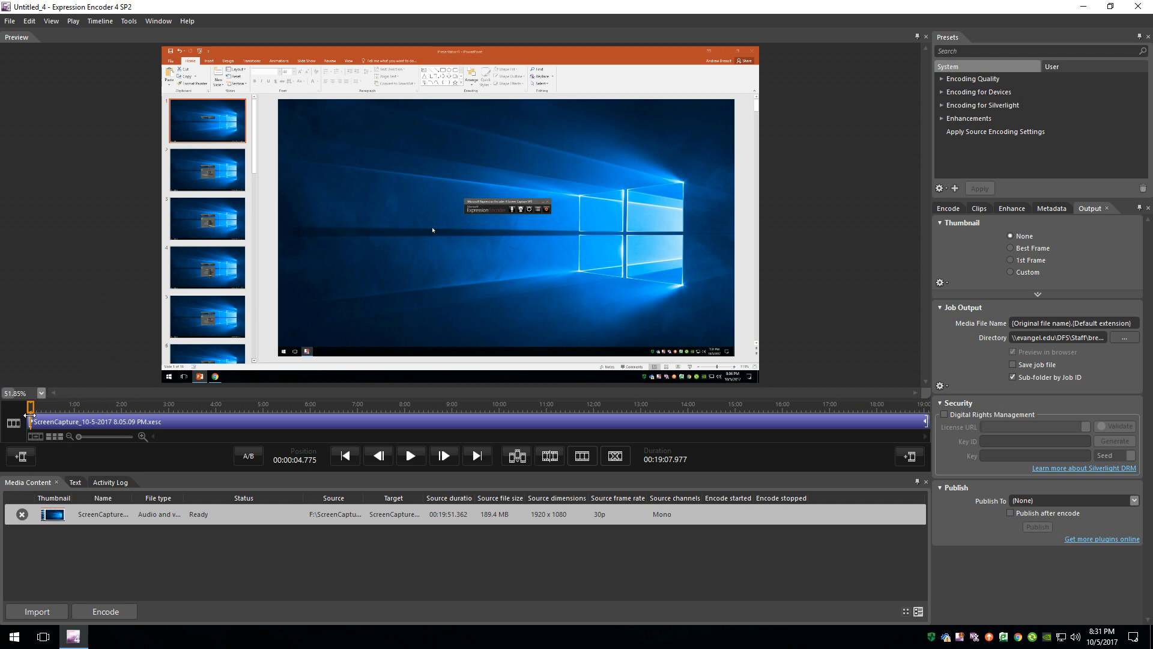
{"action": "left_click_drag", "start_coordinate": [30, 409], "coordinate": [516, 414]}
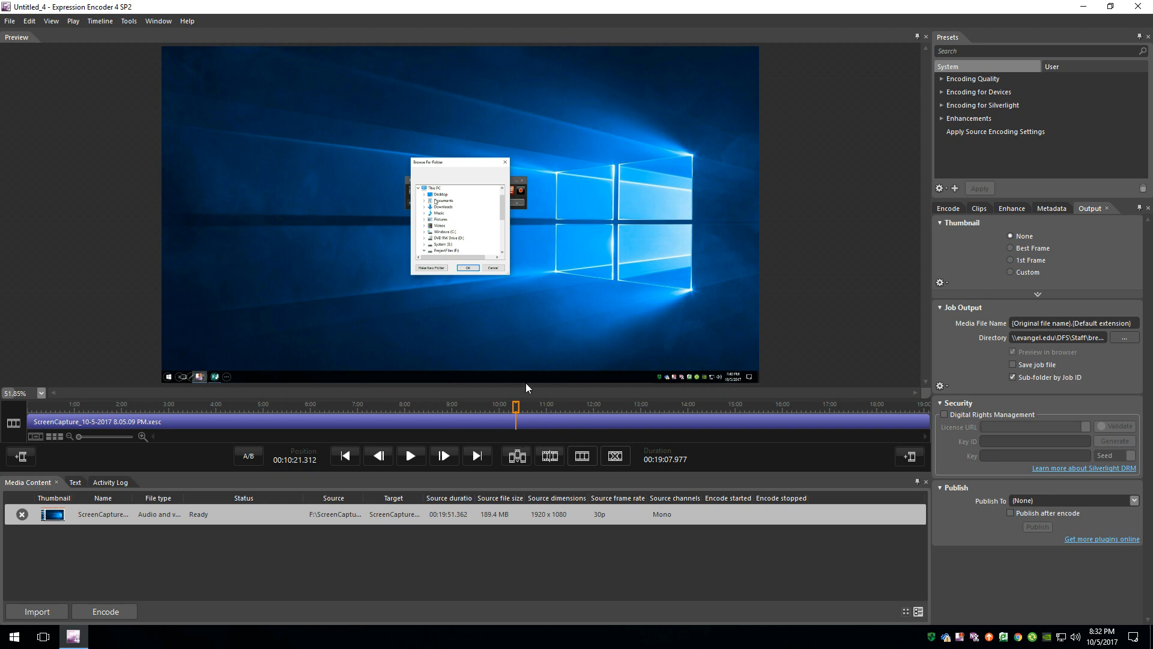
{"action": "left_click_drag", "start_coordinate": [516, 408], "coordinate": [398, 389]}
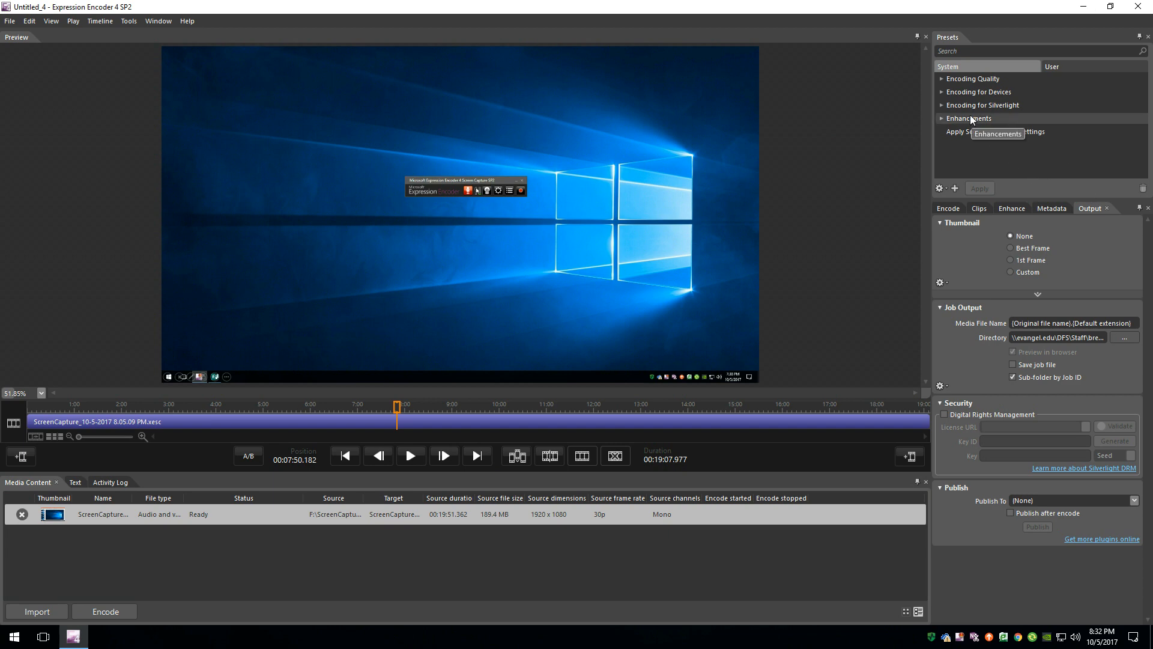
Look at the user-defined encoding presets and return to the system presets.
{"action": "left_click", "coordinate": [1075, 65]}
{"action": "mouse_move", "coordinate": [966, 81]}
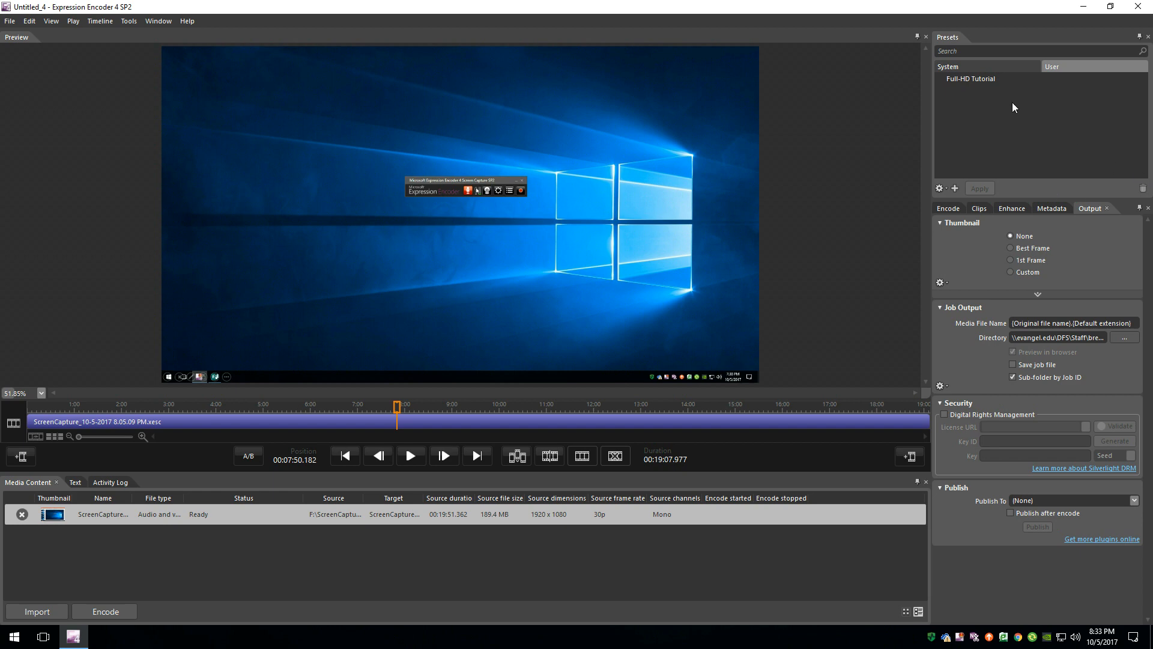
{"action": "left_click", "coordinate": [966, 66]}
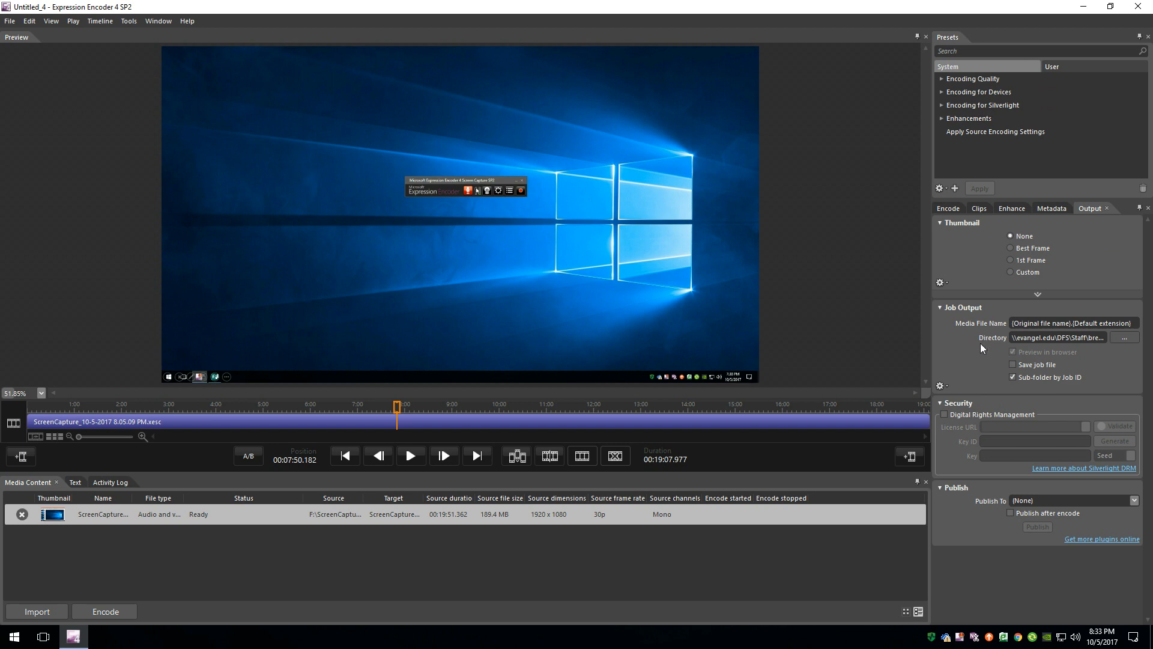
Set the job output's media file name to "How to video capture your screen".
{"action": "left_click", "coordinate": [1135, 325]}
{"action": "type", "text": "How to video Ca"}
{"action": "key", "text": "BackSpace"}
{"action": "type", "text": "capture your screen windo"}
{"action": "key", "text": "BackSpace"}
{"action": "key", "text": "BackSpace"}
{"action": "key", "text": "BackSpace"}
{"action": "key", "text": "BackSpace"}
{"action": "key", "text": "BackSpace"}
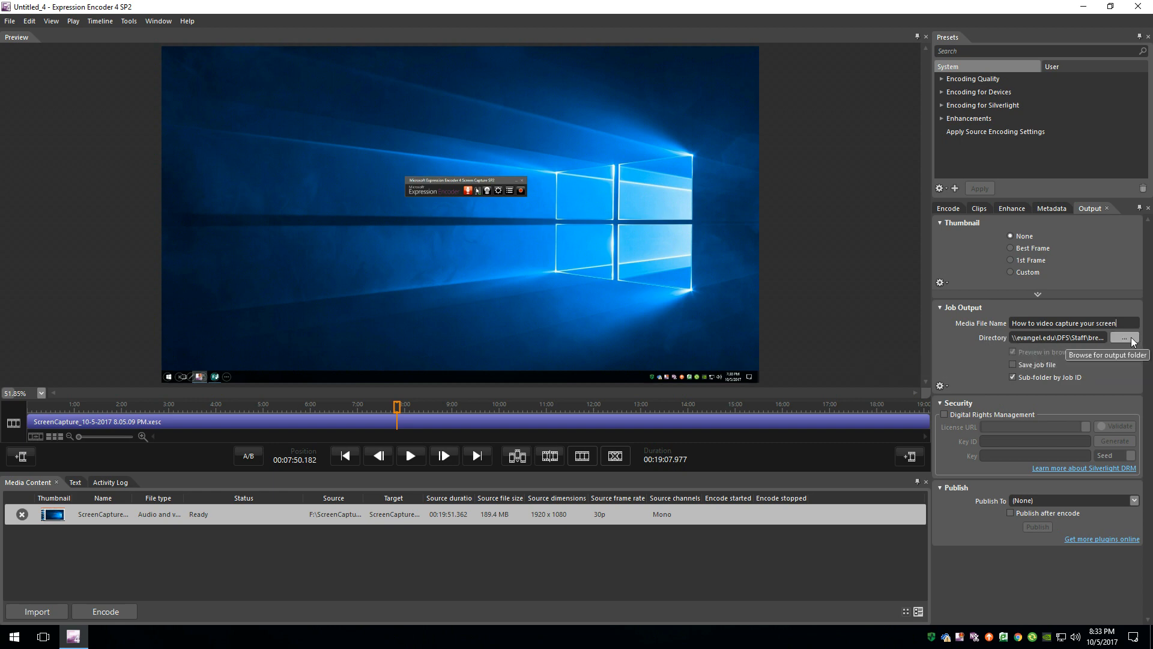
Set the job output directory to the ScreenCapture folder on the ProjectFiles (F:) drive.
{"action": "left_click", "coordinate": [1124, 340]}
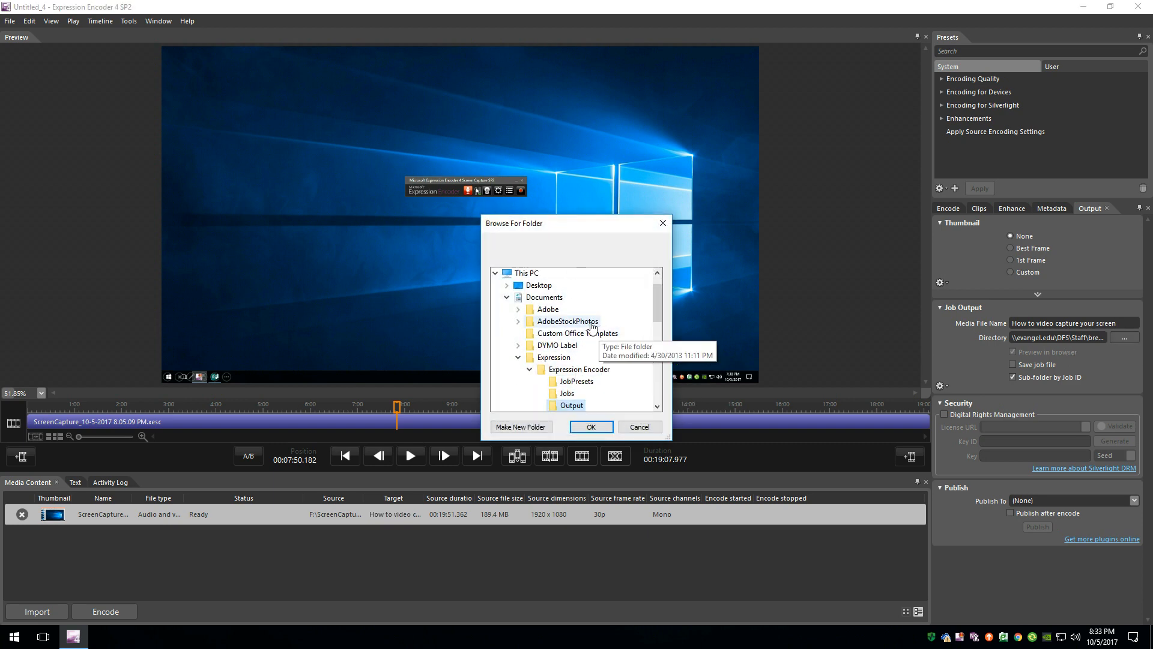
{"action": "left_click", "coordinate": [529, 369]}
{"action": "left_click", "coordinate": [518, 357]}
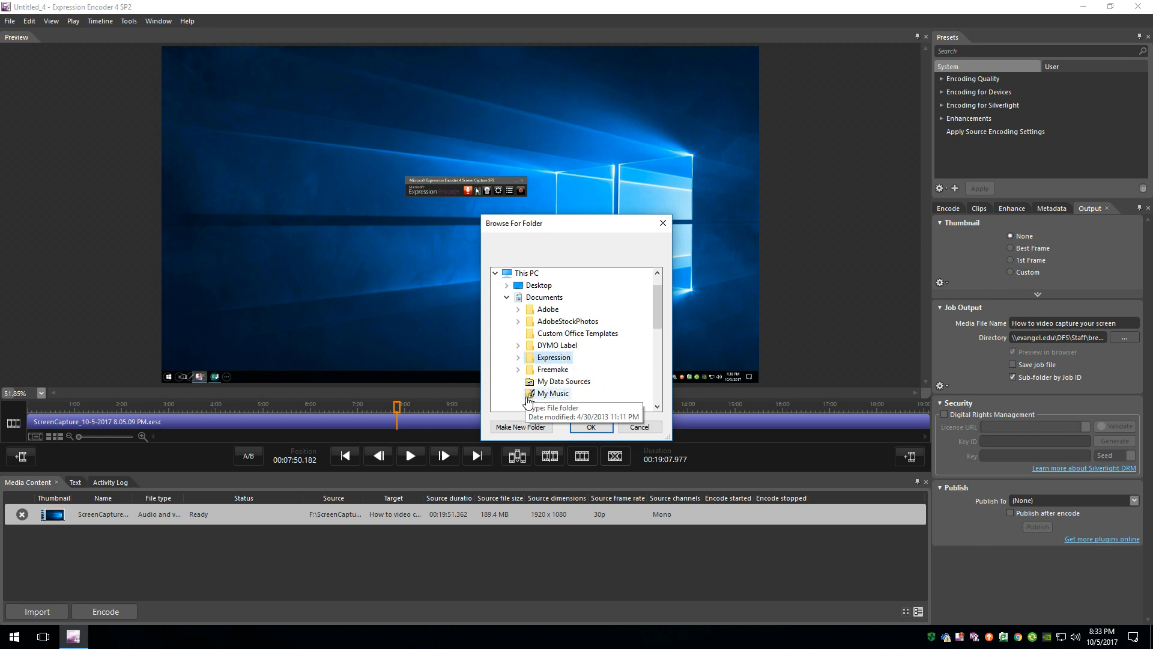
{"action": "left_click", "coordinate": [506, 297]}
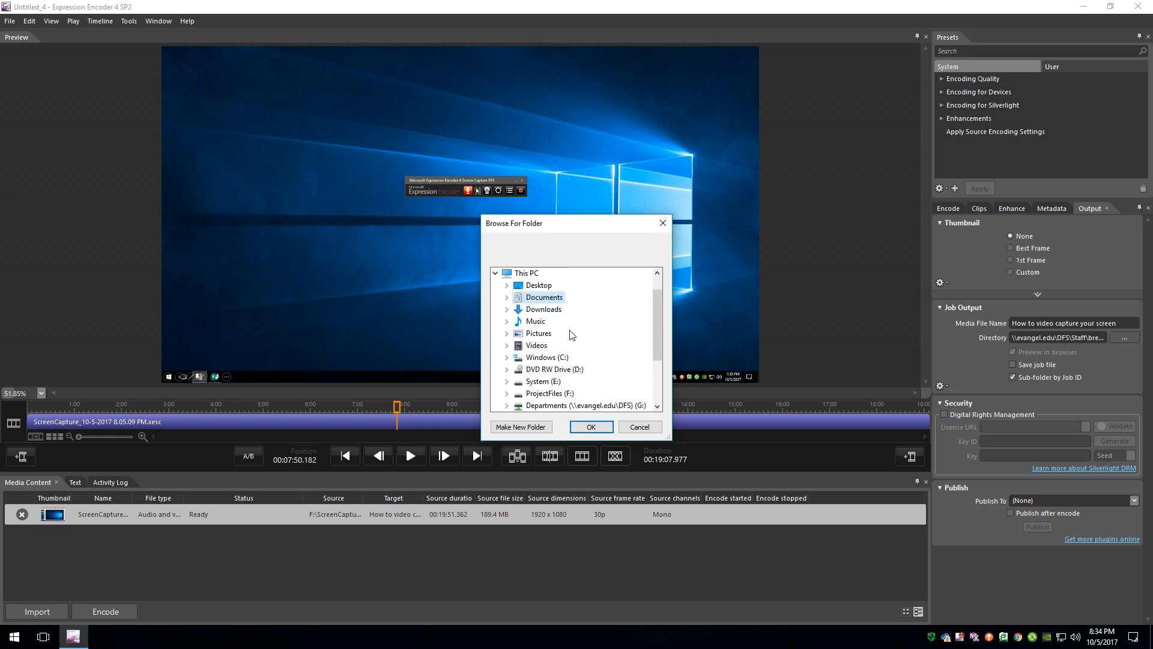
{"action": "left_click", "coordinate": [507, 396]}
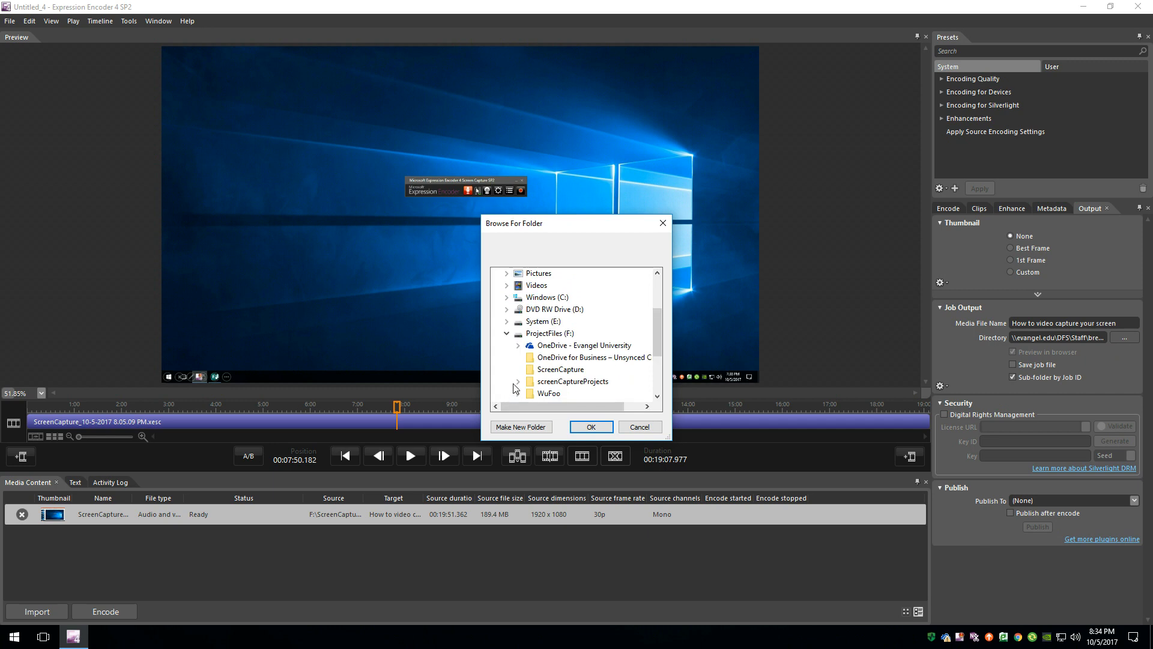
{"action": "scroll", "coordinate": [637, 336], "scroll_direction": "down", "scroll_amount": 1}
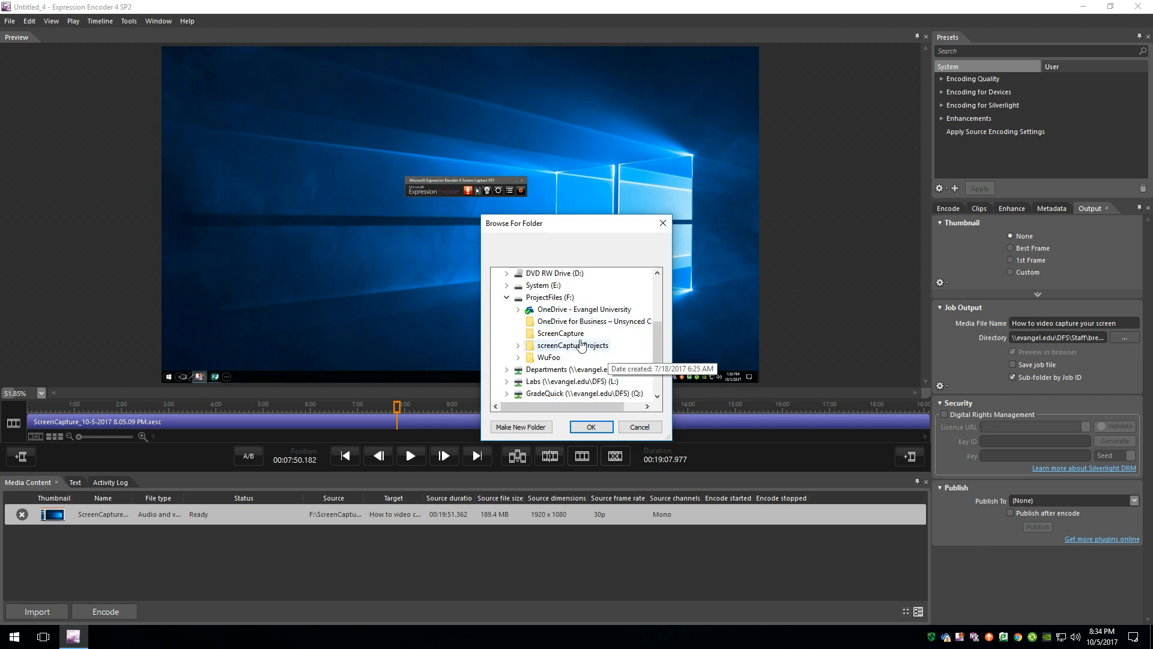
{"action": "left_click", "coordinate": [561, 334]}
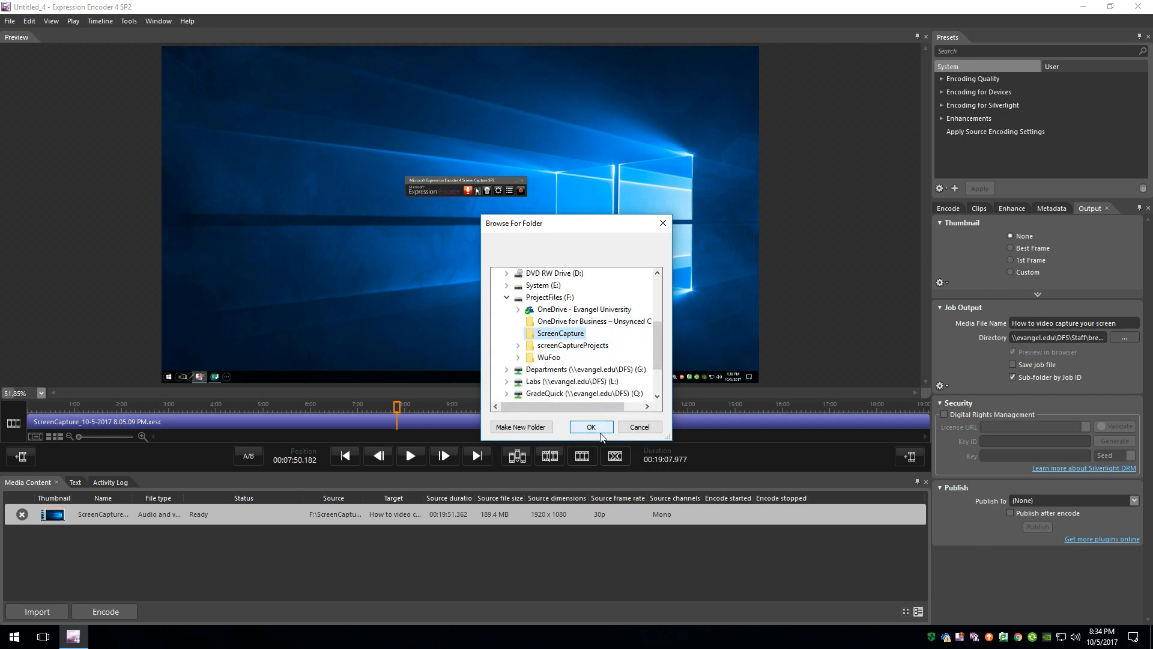
{"action": "scroll", "coordinate": [601, 327], "scroll_direction": "up", "scroll_amount": 1}
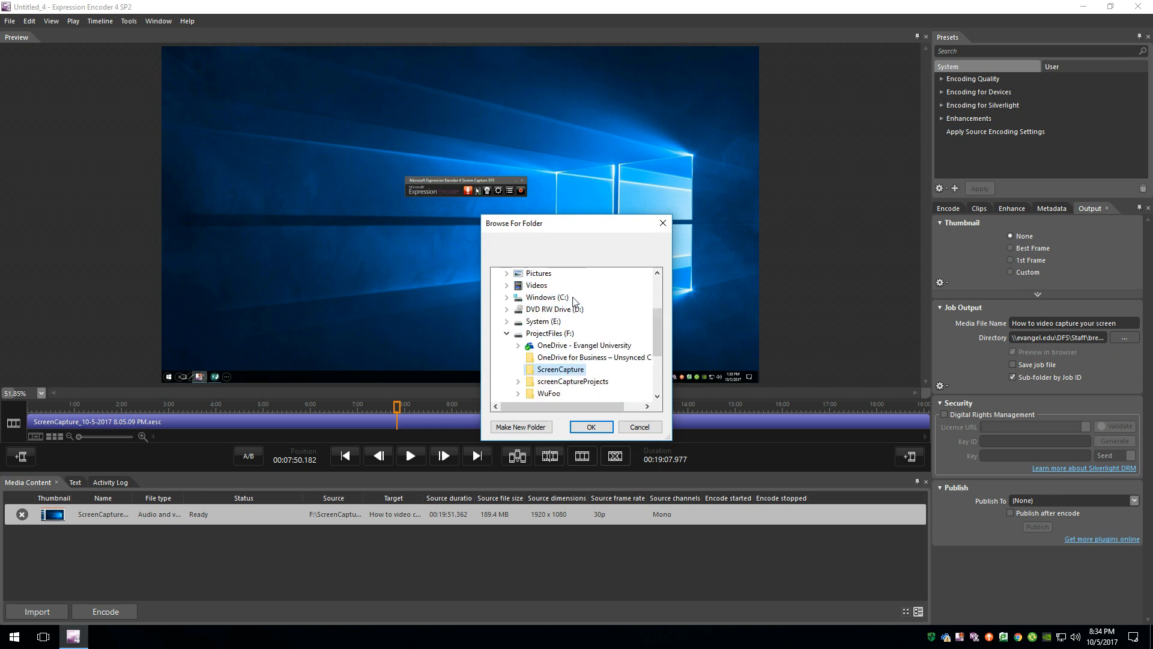
{"action": "left_click", "coordinate": [506, 297]}
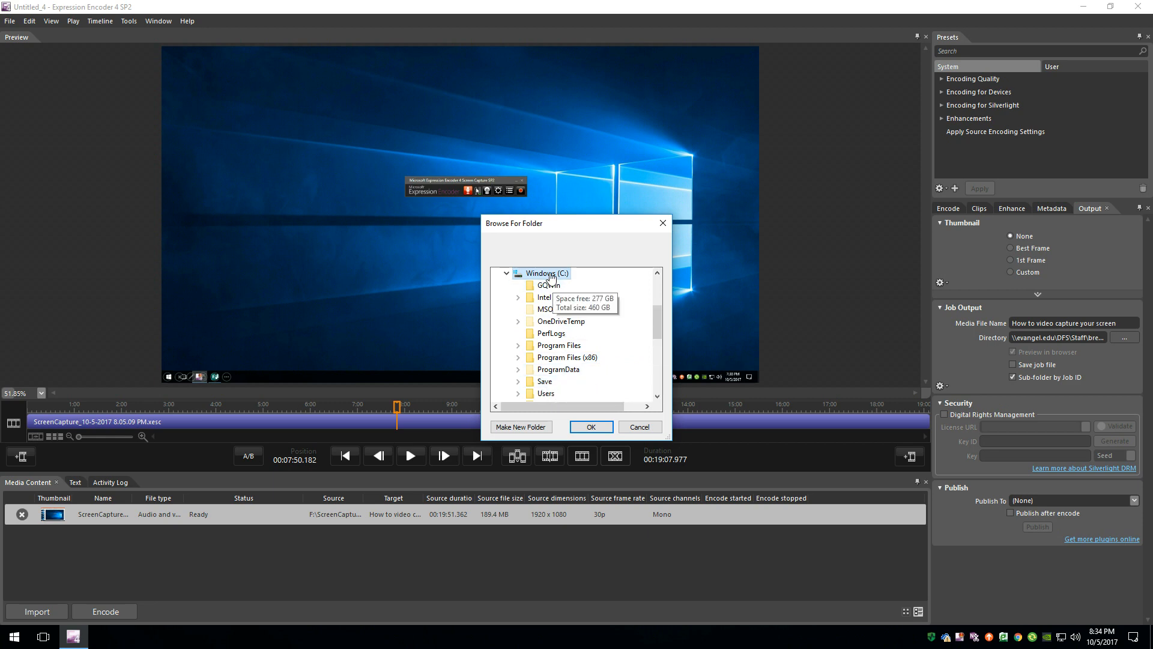
{"action": "left_click", "coordinate": [507, 274]}
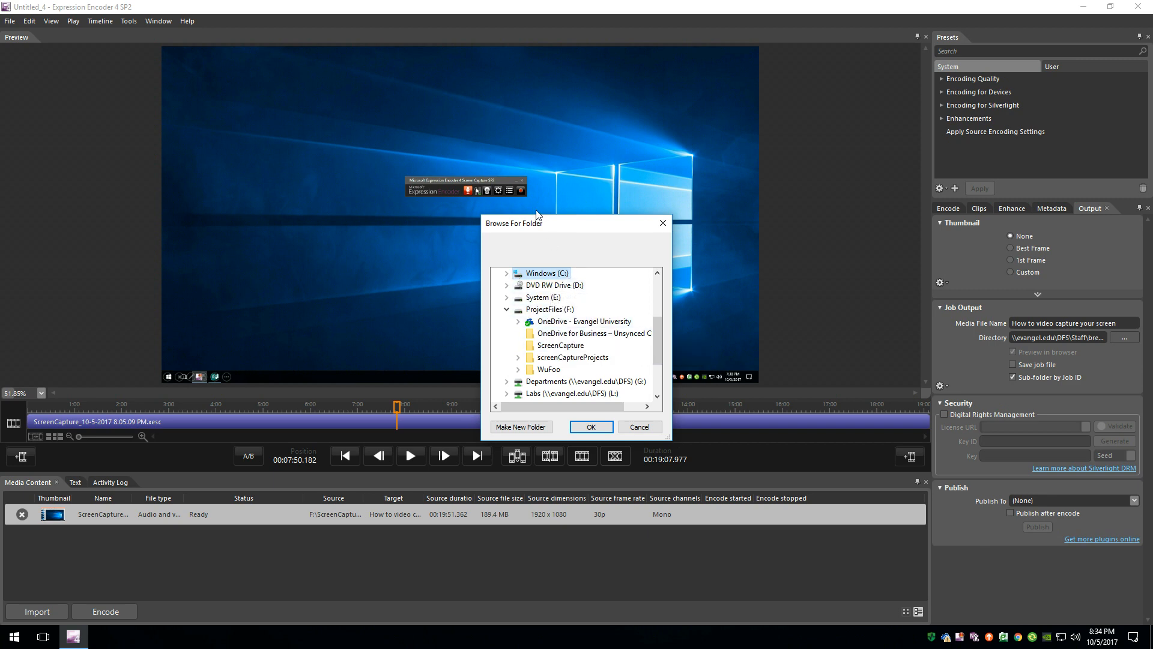
{"action": "left_click", "coordinate": [561, 346]}
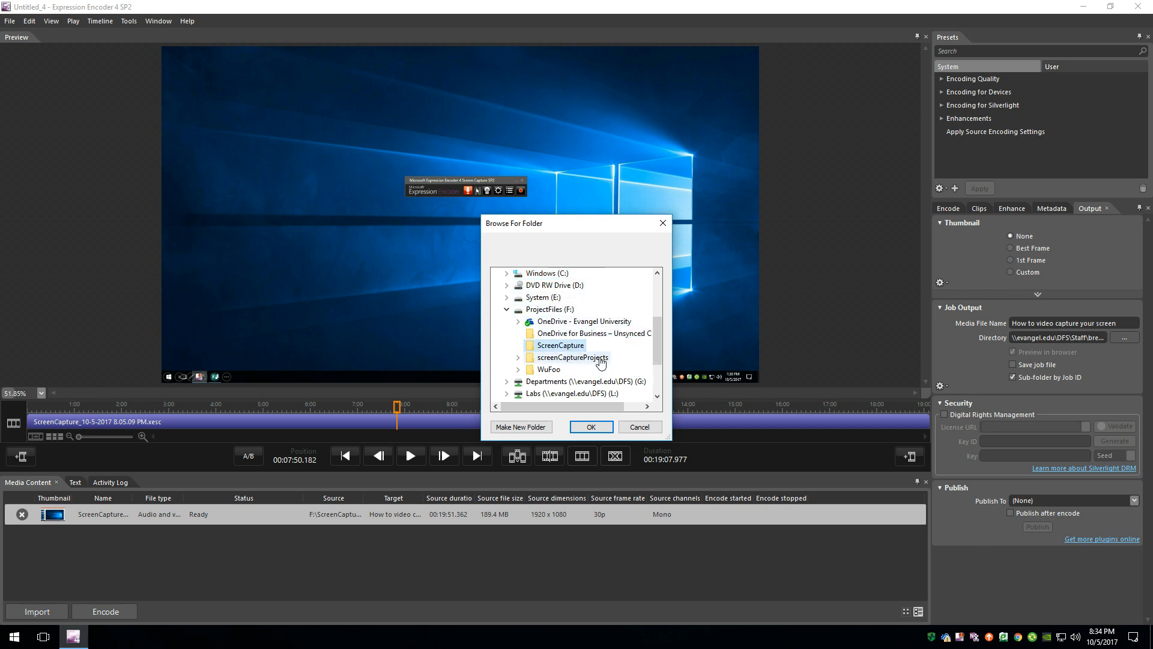
{"action": "left_click", "coordinate": [592, 427]}
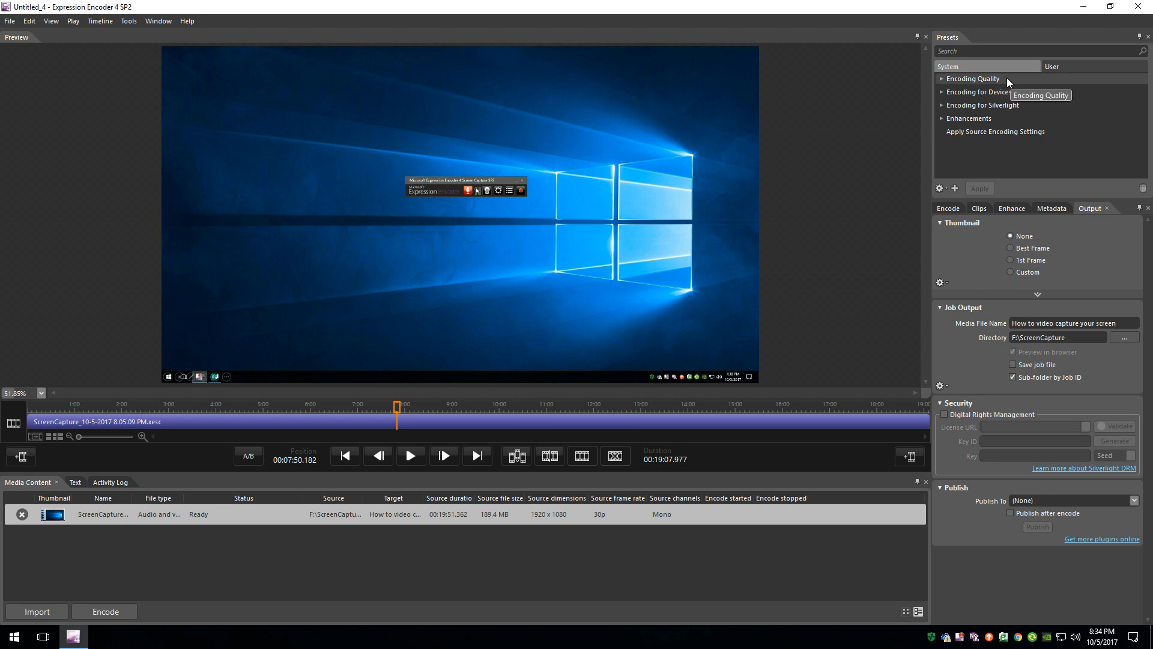
Look through the system presets for Encoding Quality and Encoding for Devices.
{"action": "left_click", "coordinate": [941, 81]}
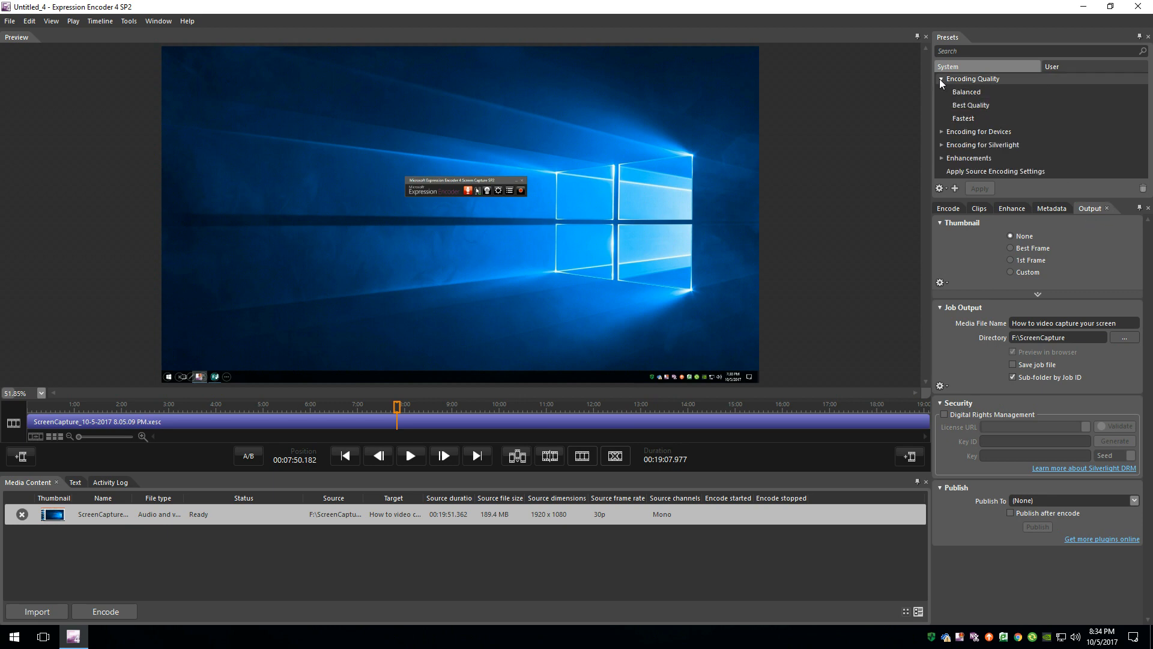
{"action": "left_click", "coordinate": [942, 132]}
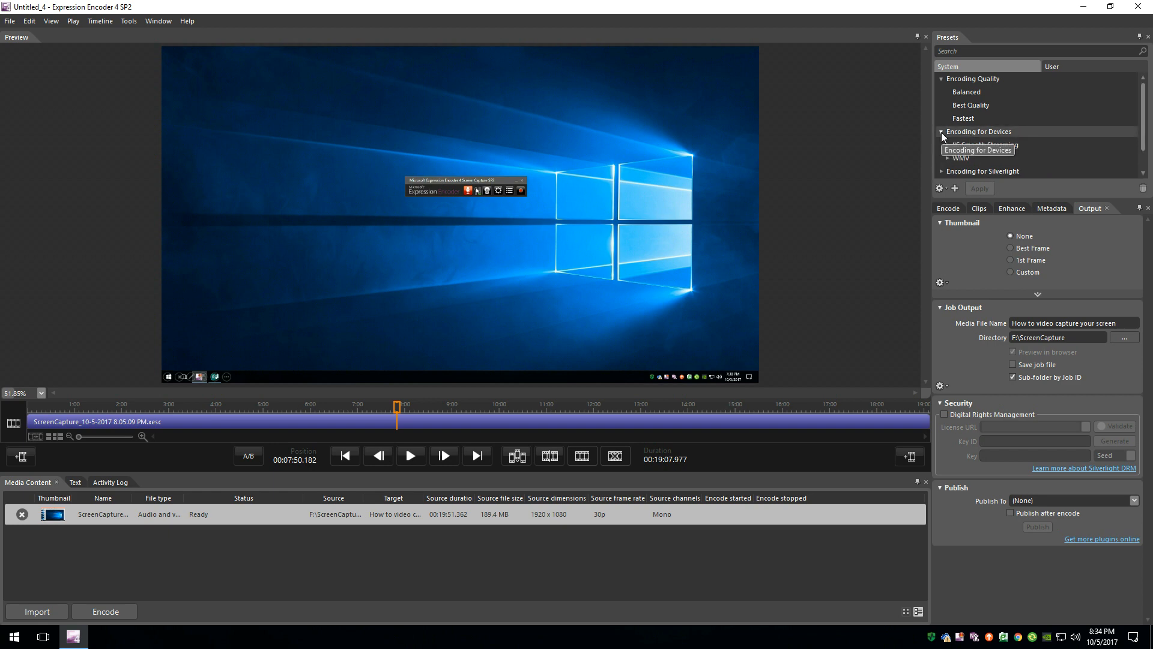
{"action": "left_click", "coordinate": [942, 131]}
{"action": "left_click", "coordinate": [941, 79]}
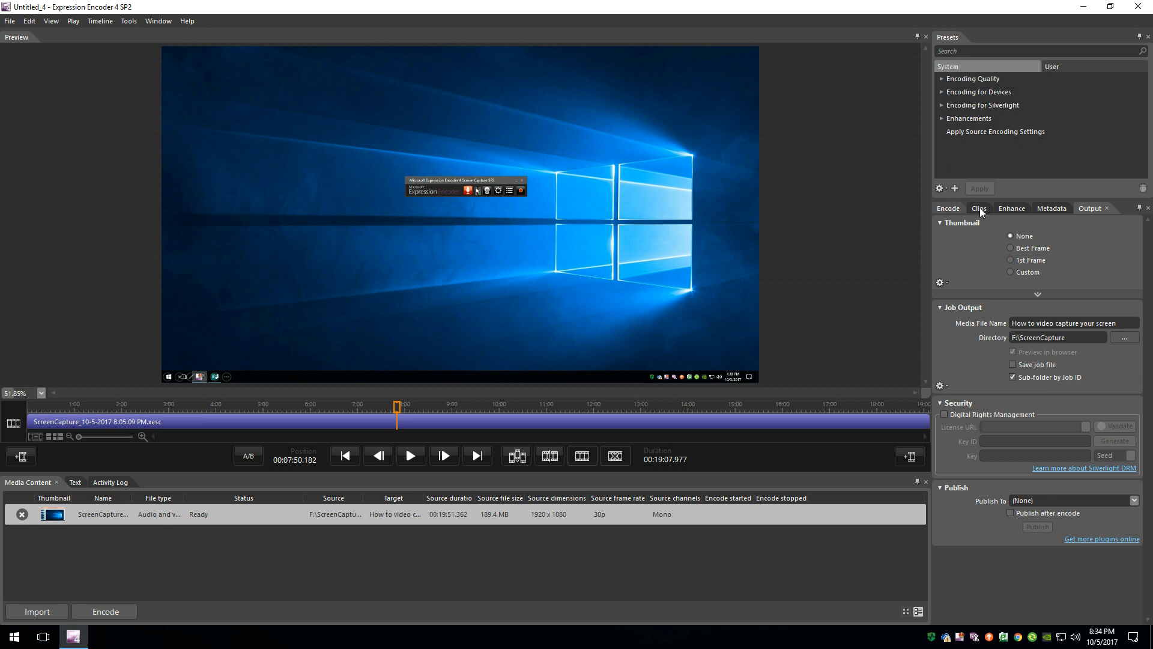
Set the video encoding's average bitrate to 3000 Kbps and its peak bitrate to 4980 Kbps.
{"action": "left_click", "coordinate": [959, 208]}
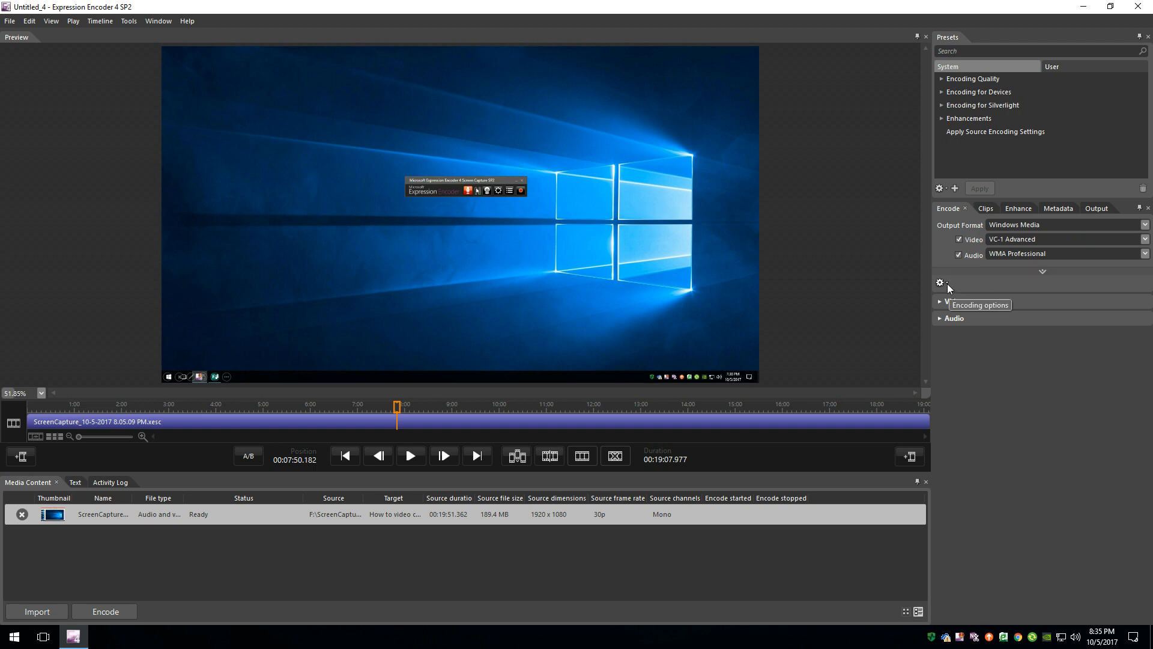
{"action": "left_click", "coordinate": [939, 302]}
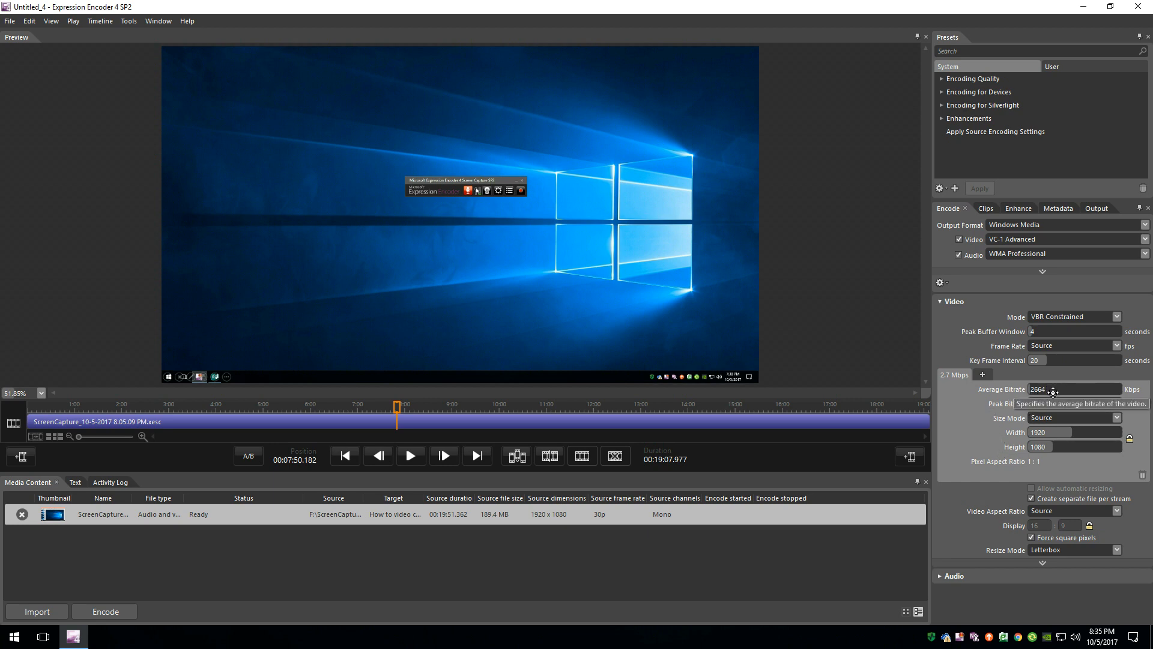
{"action": "left_click_drag", "start_coordinate": [1034, 389], "coordinate": [1041, 401]}
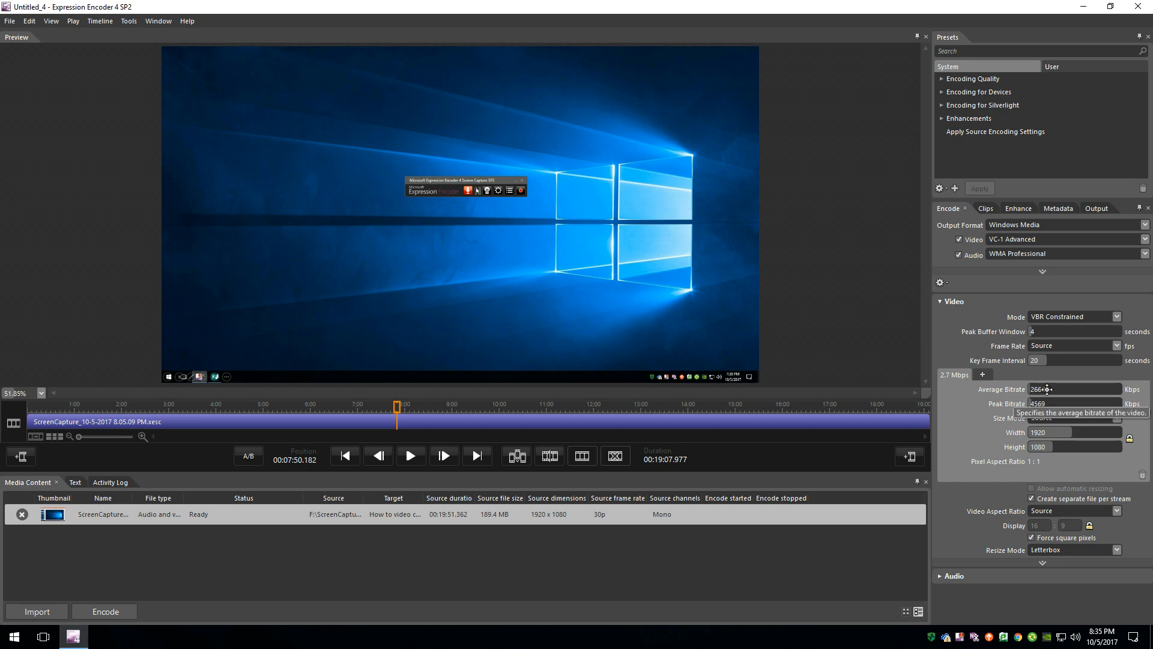
{"action": "left_click", "coordinate": [1046, 389]}
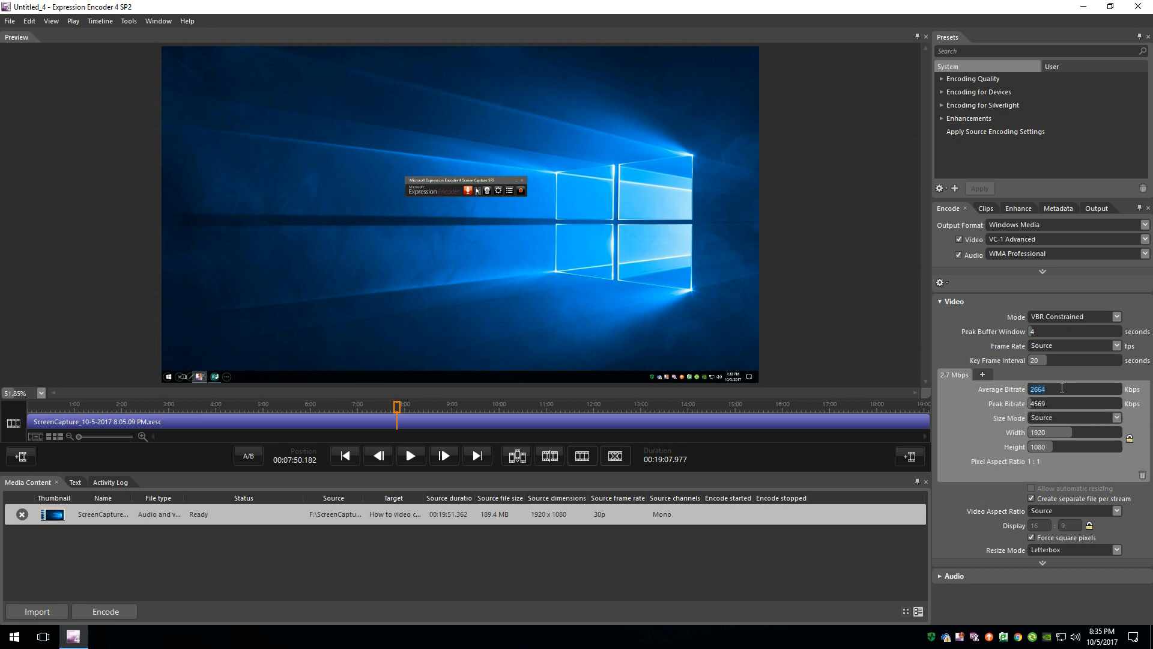
{"action": "type", "text": "3000"}
{"action": "left_click", "coordinate": [1058, 404]}
{"action": "type", "text": "5000"}
Set the audio encoding's bitrate to 192 kbps.
{"action": "left_click", "coordinate": [941, 577]}
{"action": "scroll", "coordinate": [1001, 542], "scroll_direction": "down", "scroll_amount": 2}
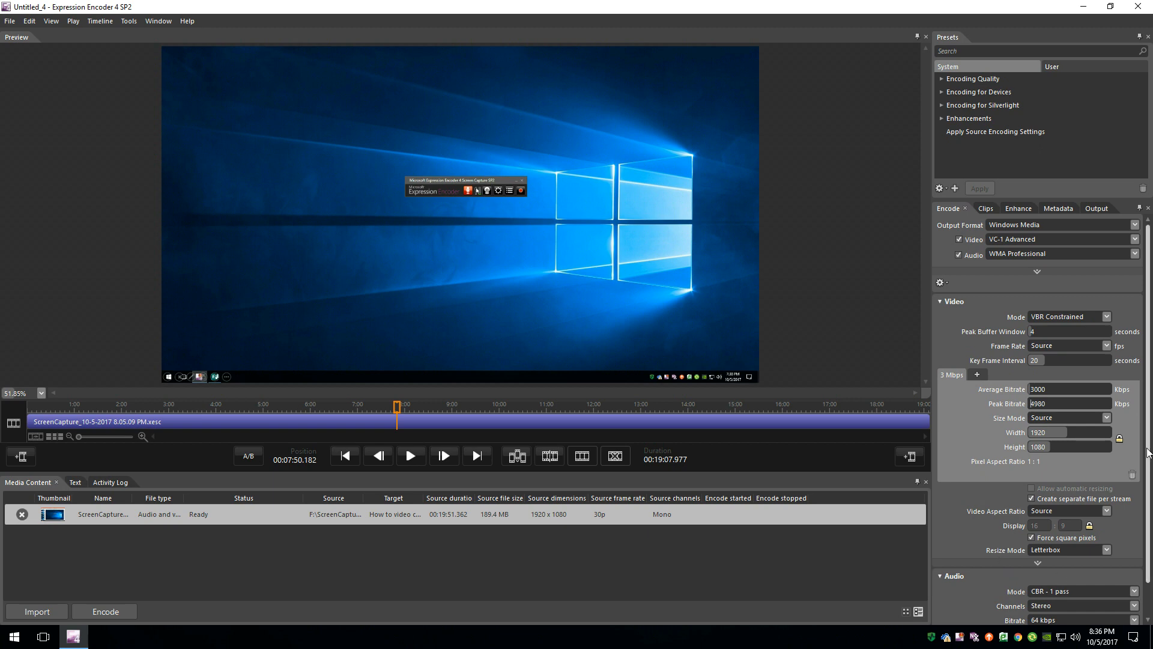
{"action": "left_click_drag", "start_coordinate": [1149, 452], "coordinate": [1151, 540]}
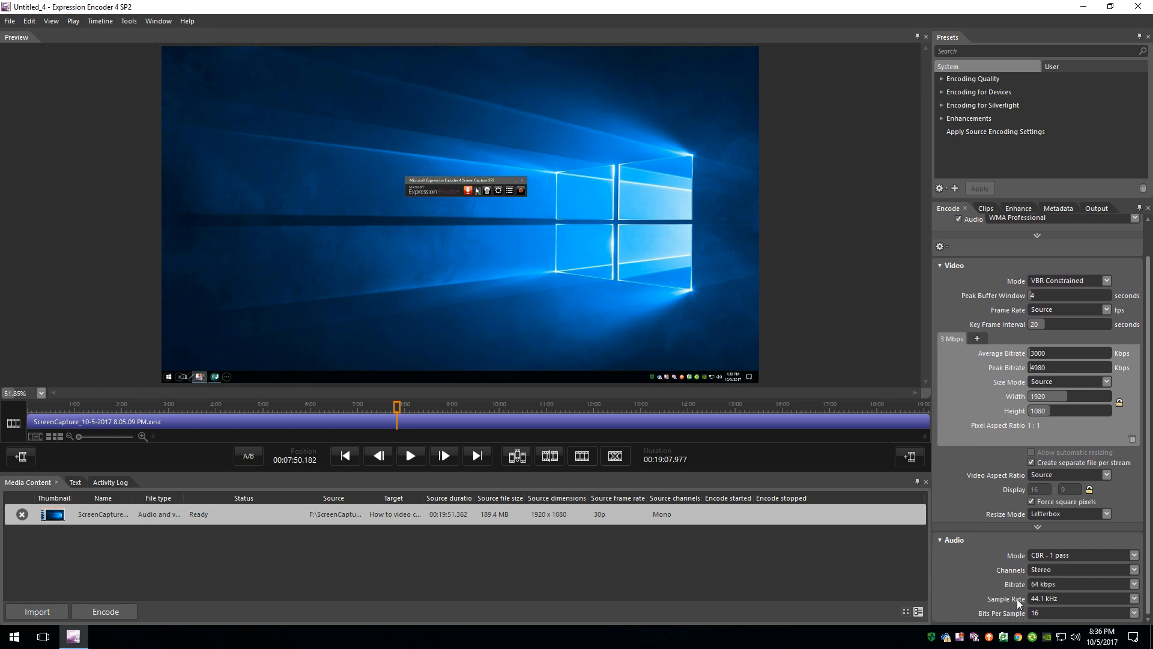
{"action": "left_click", "coordinate": [1135, 583]}
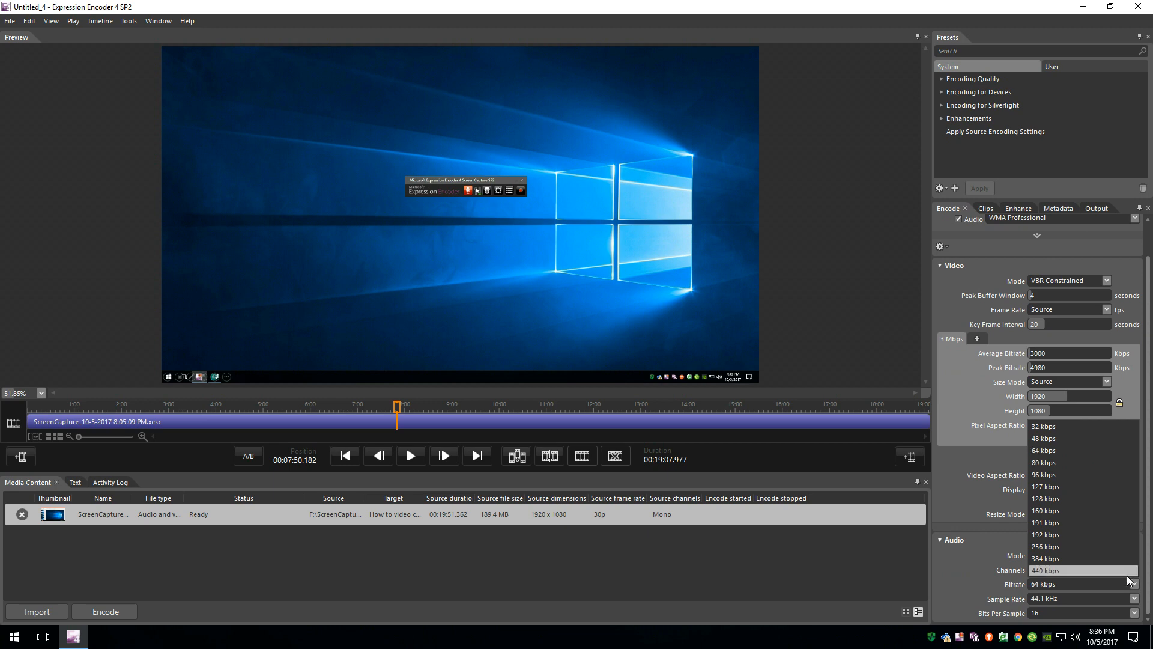
{"action": "left_click", "coordinate": [1043, 536]}
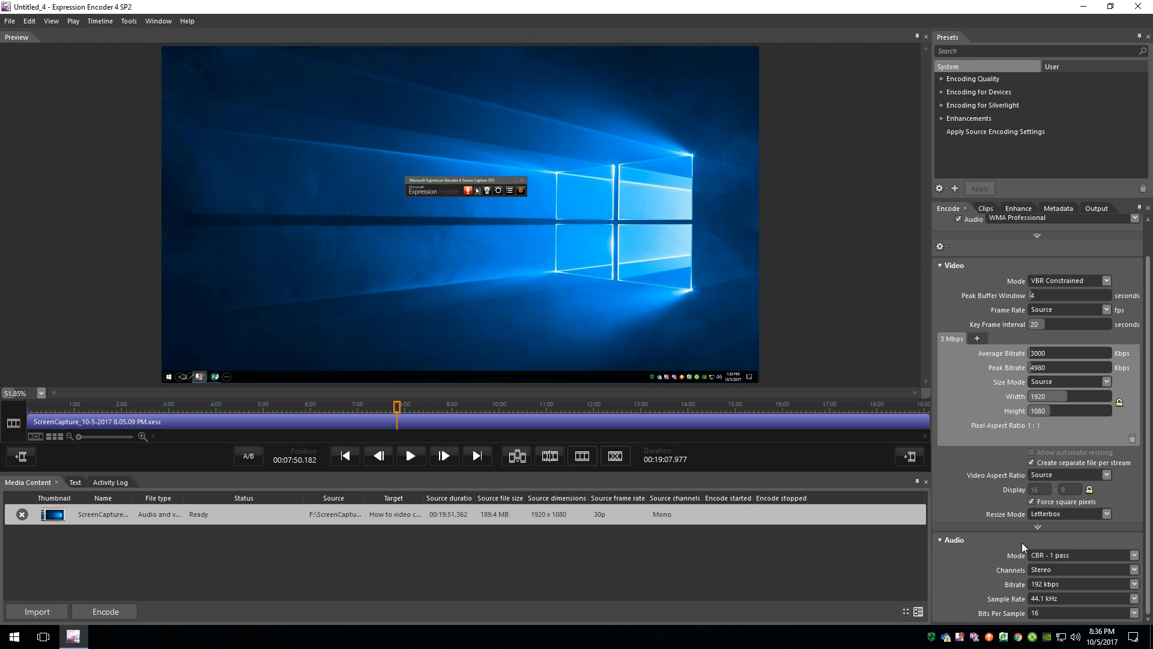
Save the current encoding settings as a job preset named "Full HD" in F:\ScreenCapture, with the Job output settings included.
{"action": "left_click", "coordinate": [942, 248]}
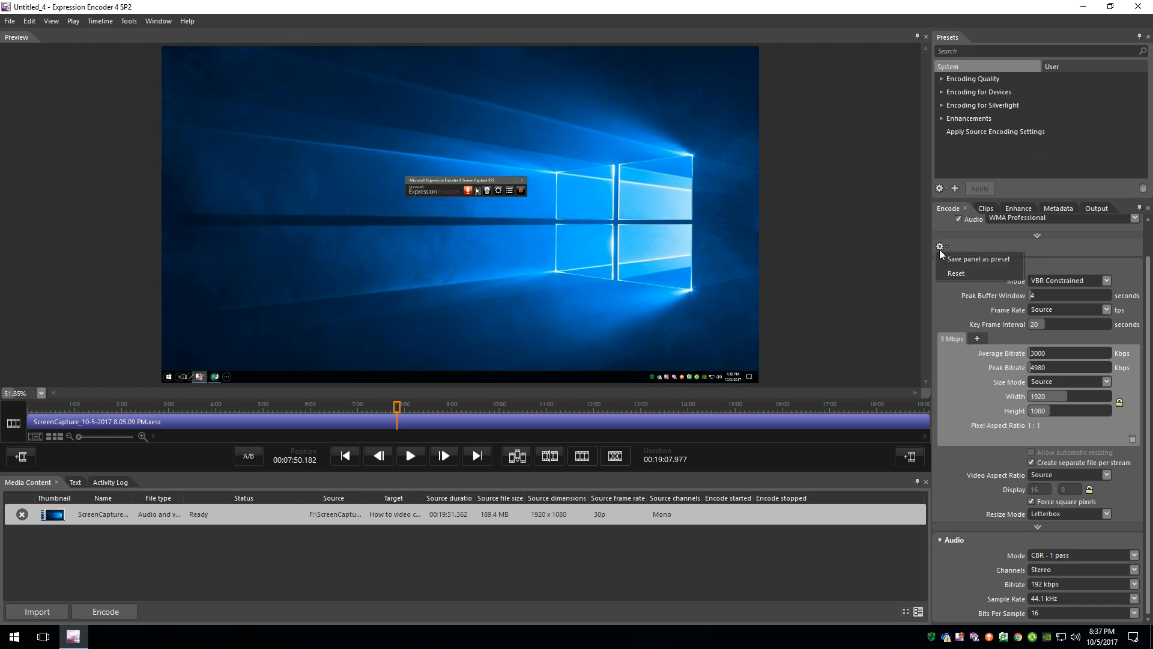
{"action": "left_click", "coordinate": [987, 258]}
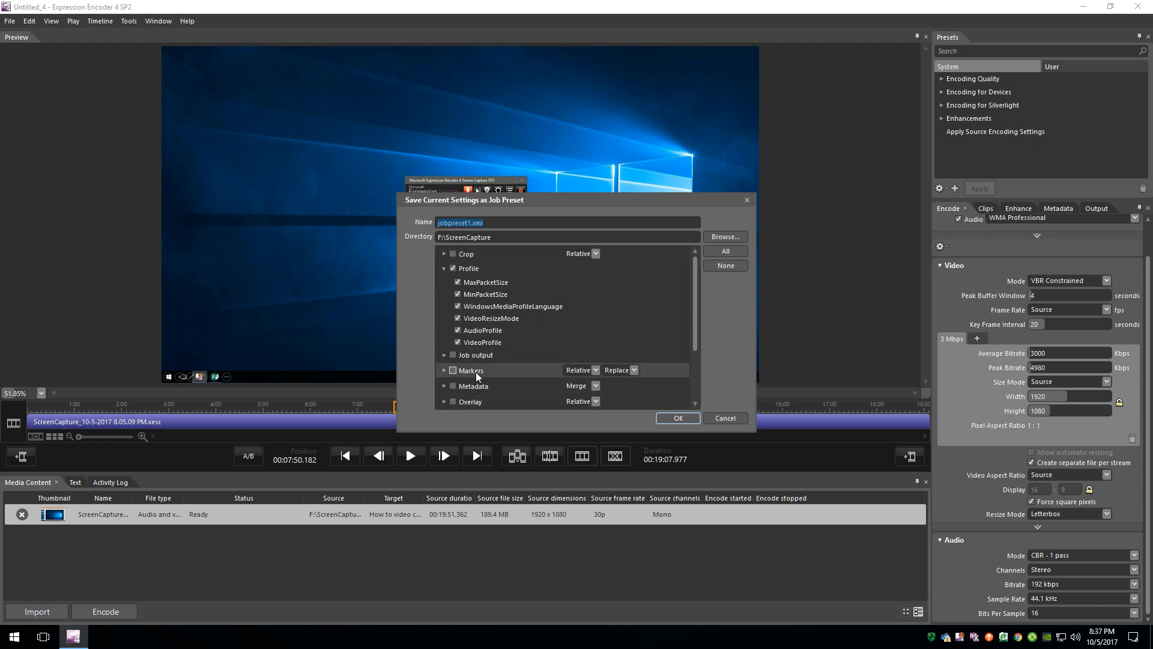
{"action": "left_click", "coordinate": [445, 355]}
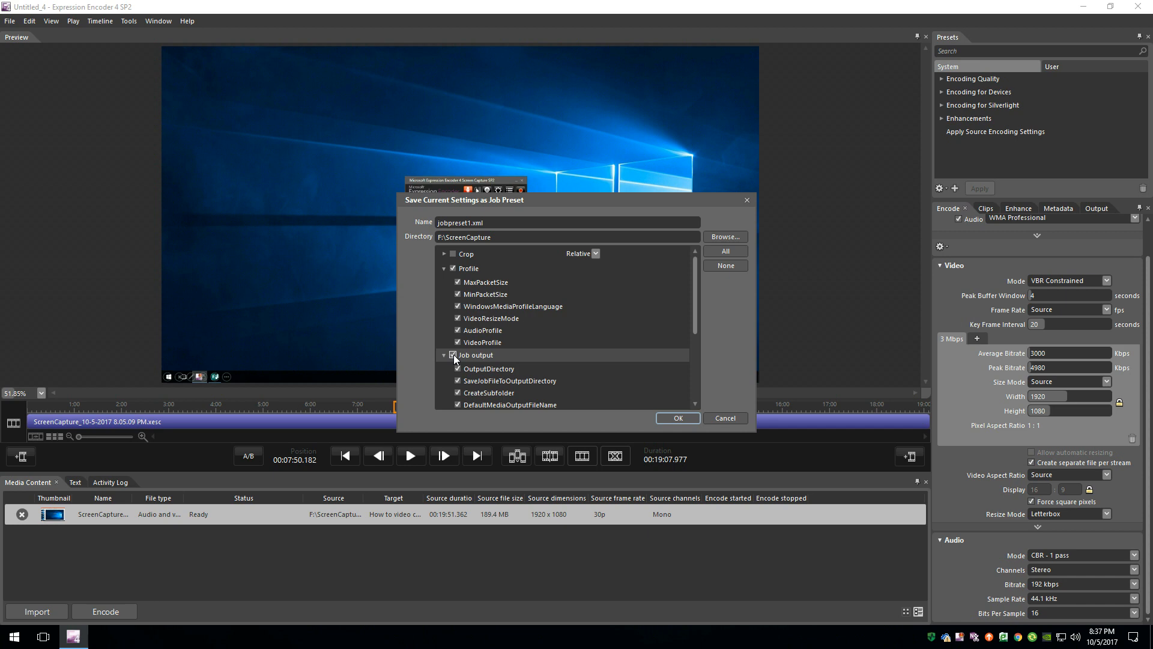
{"action": "left_click", "coordinate": [453, 354]}
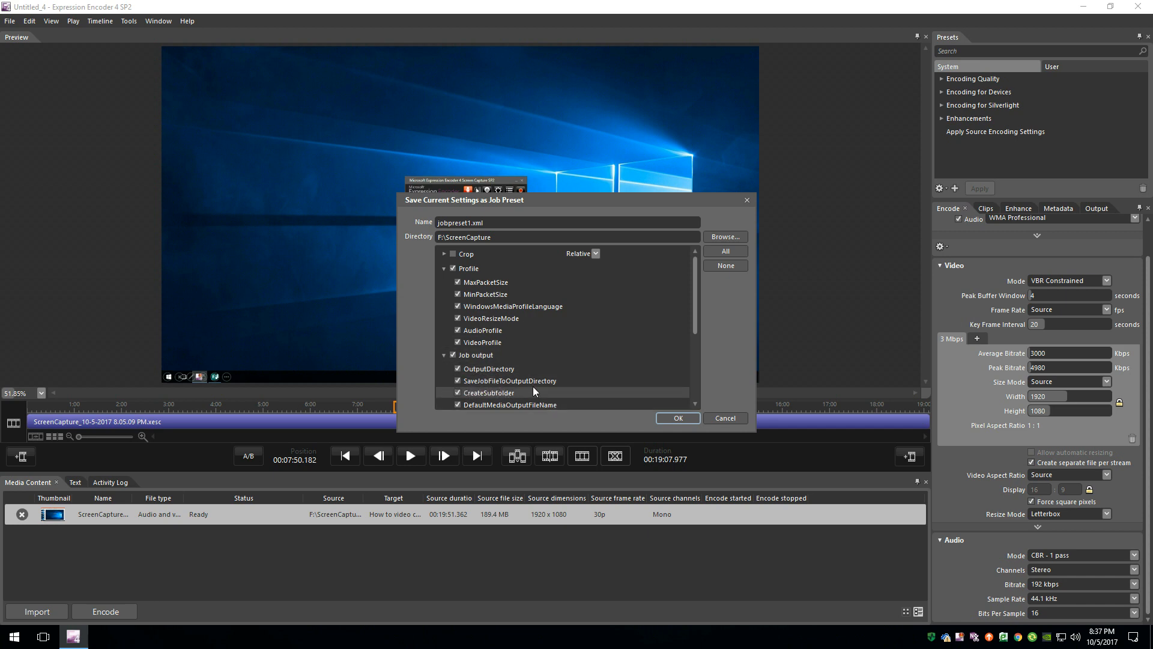
{"action": "left_click_drag", "start_coordinate": [697, 287], "coordinate": [697, 311]}
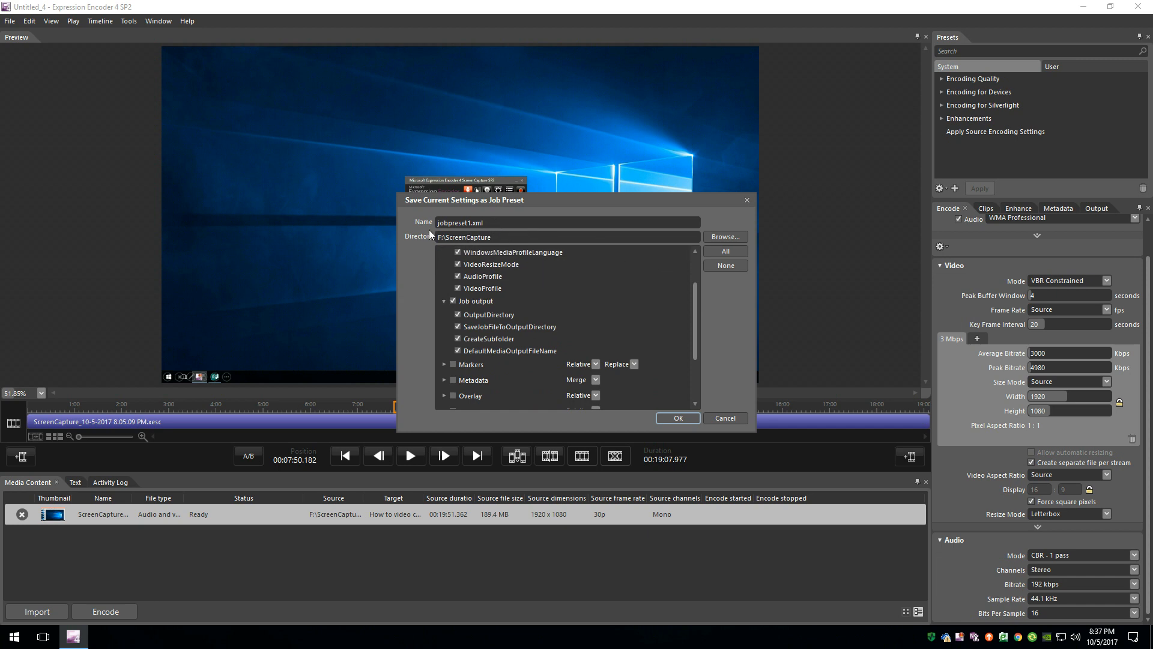
{"action": "left_click", "coordinate": [504, 225]}
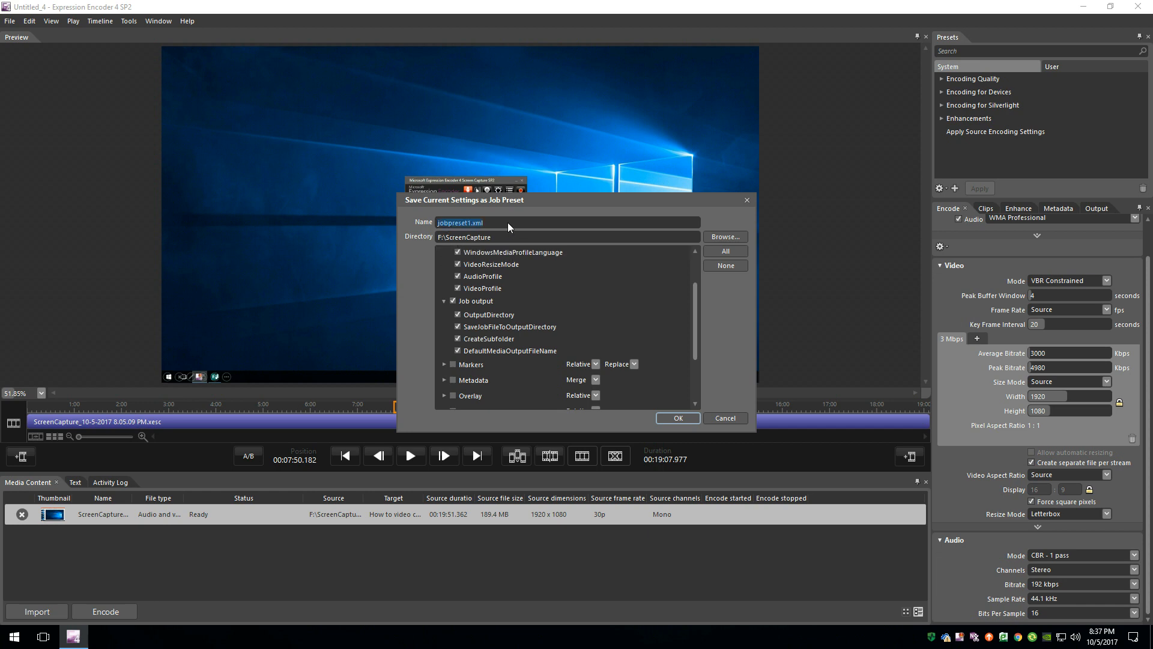
{"action": "type", "text": "Full HD"}
{"action": "left_click", "coordinate": [677, 419]}
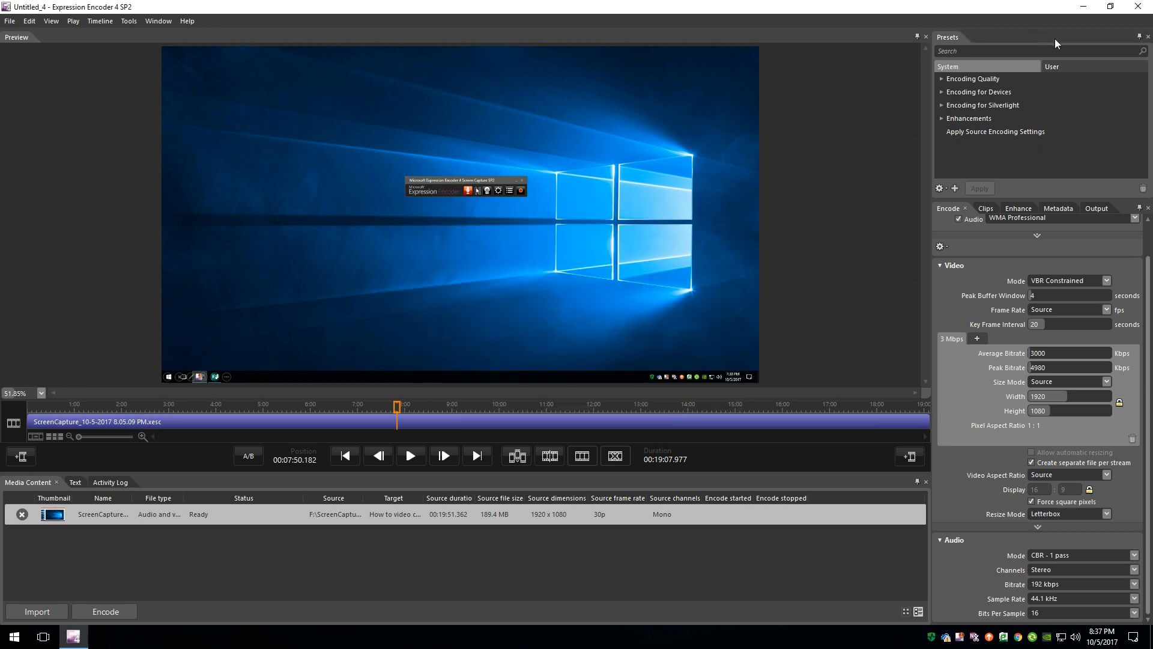
Browse for a user preset and open Full HD.xml from the ScreenCapture folder on the F: drive.
{"action": "left_click", "coordinate": [1065, 69]}
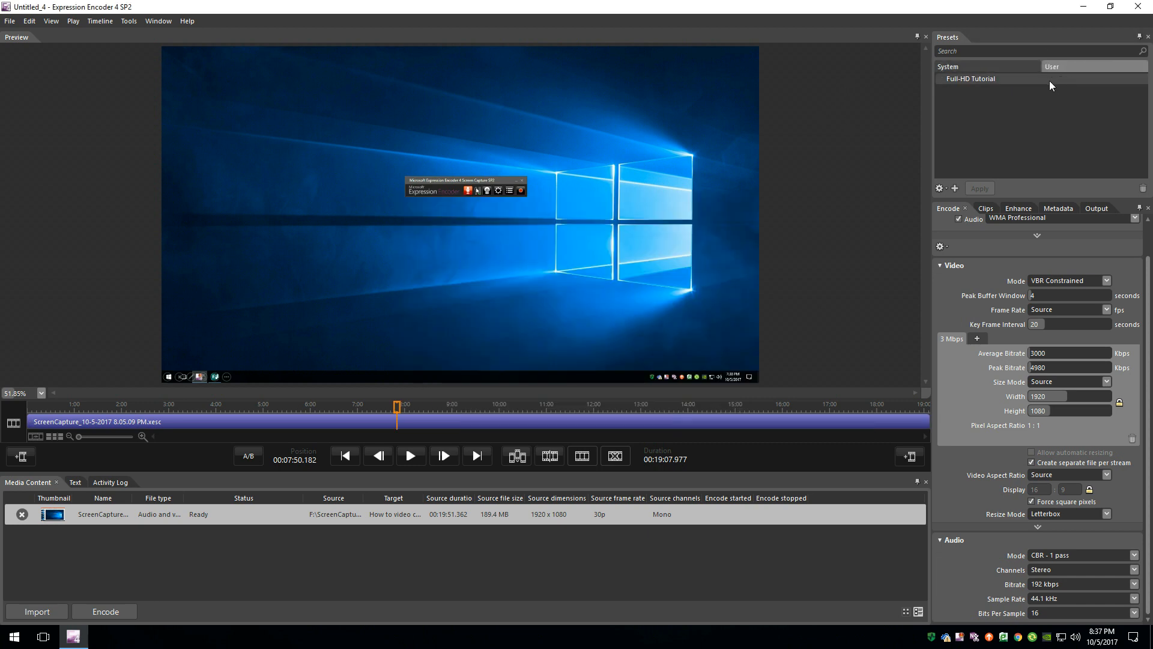
{"action": "left_click", "coordinate": [941, 190]}
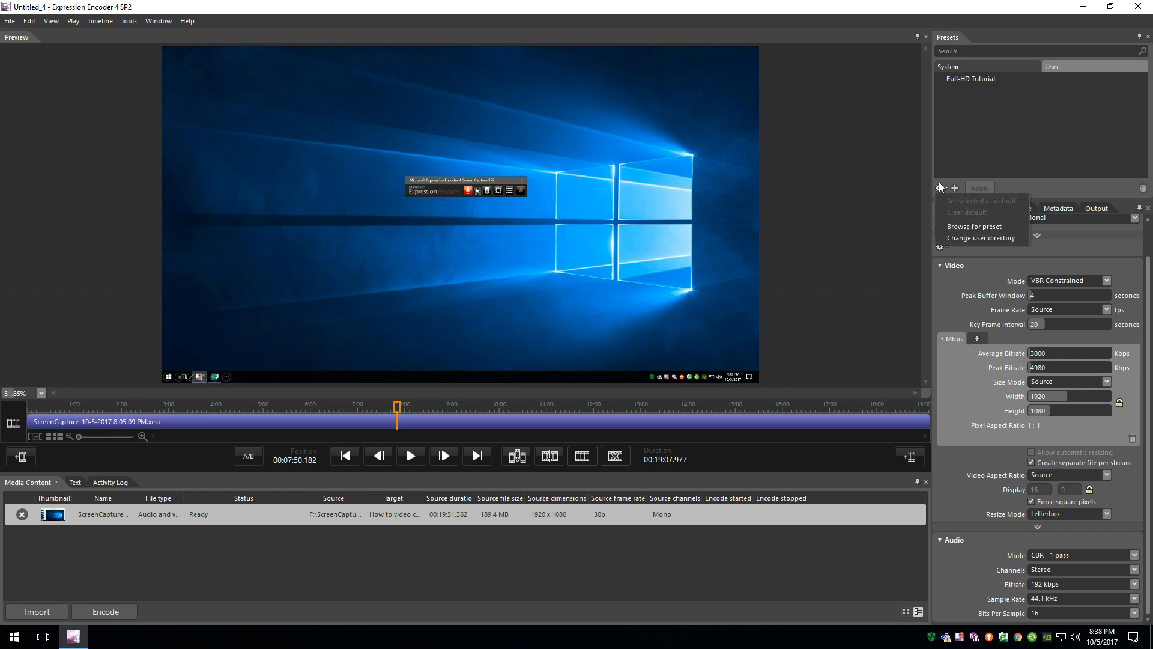
{"action": "left_click", "coordinate": [967, 231]}
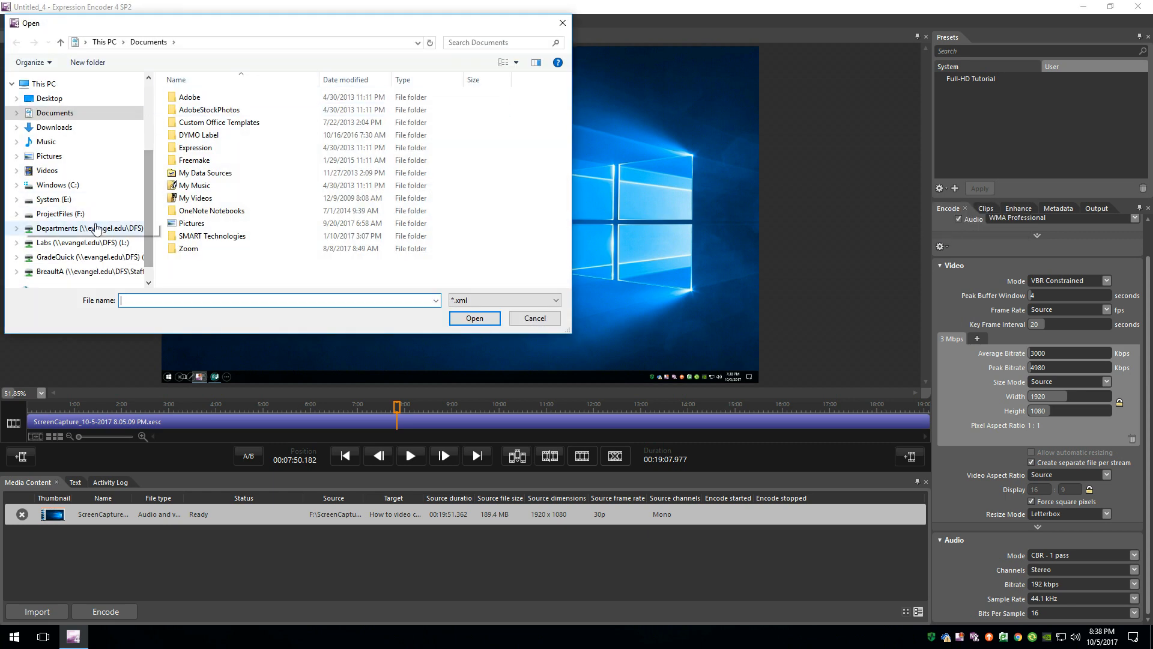
{"action": "left_click", "coordinate": [107, 216]}
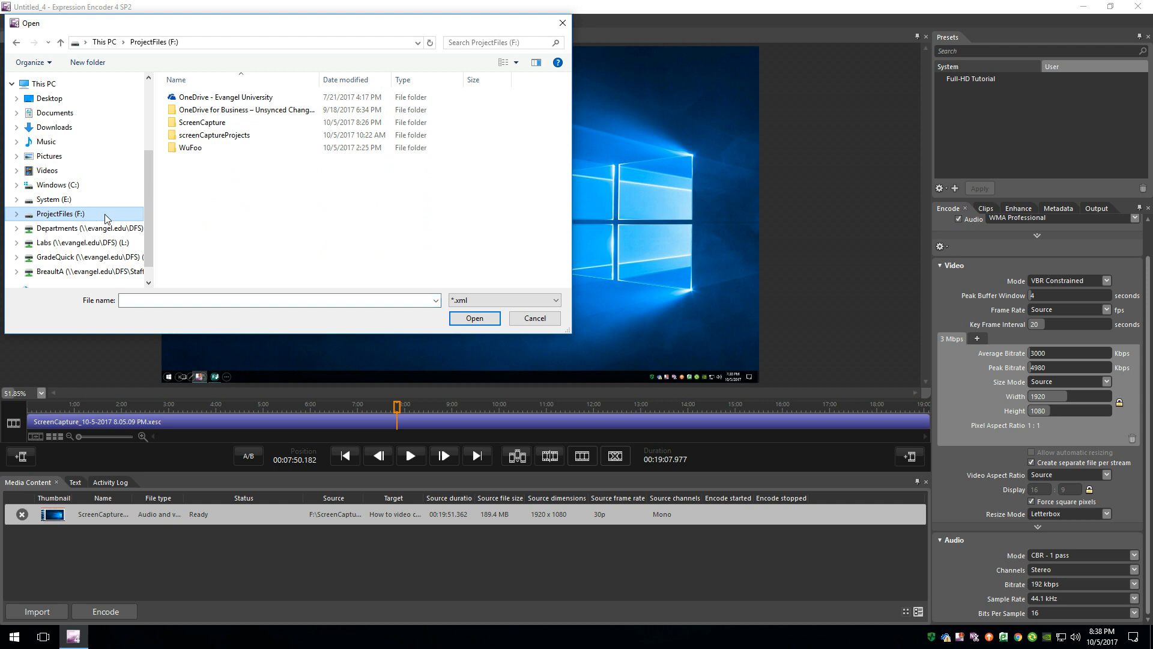
{"action": "double_click", "coordinate": [208, 124]}
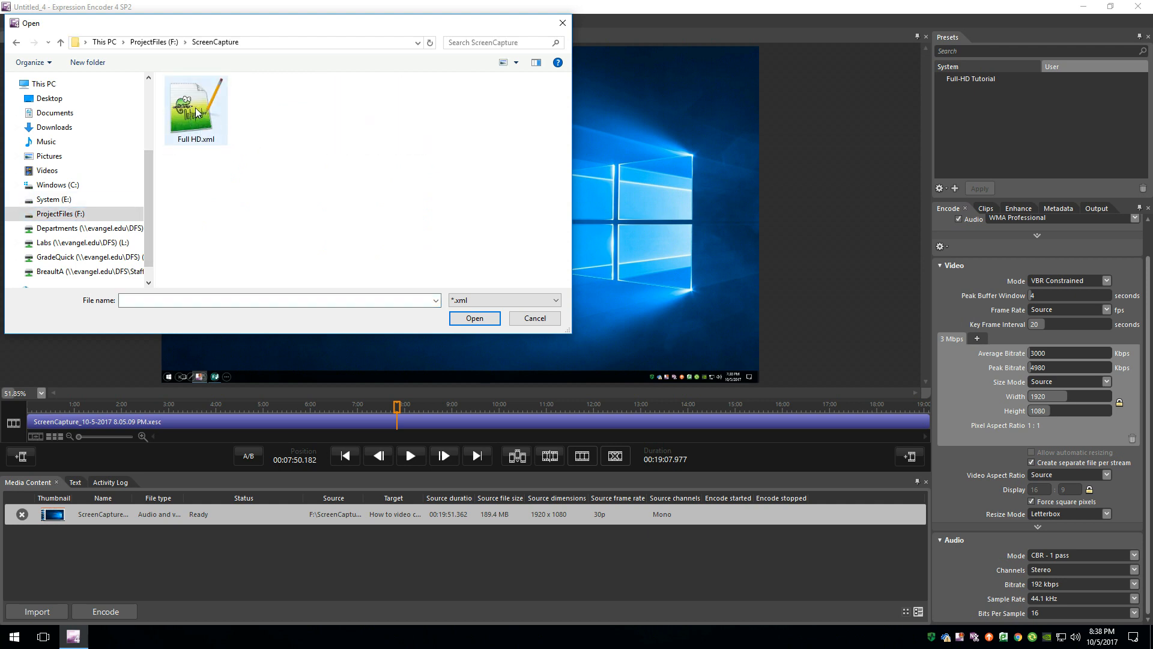
{"action": "double_click", "coordinate": [196, 123]}
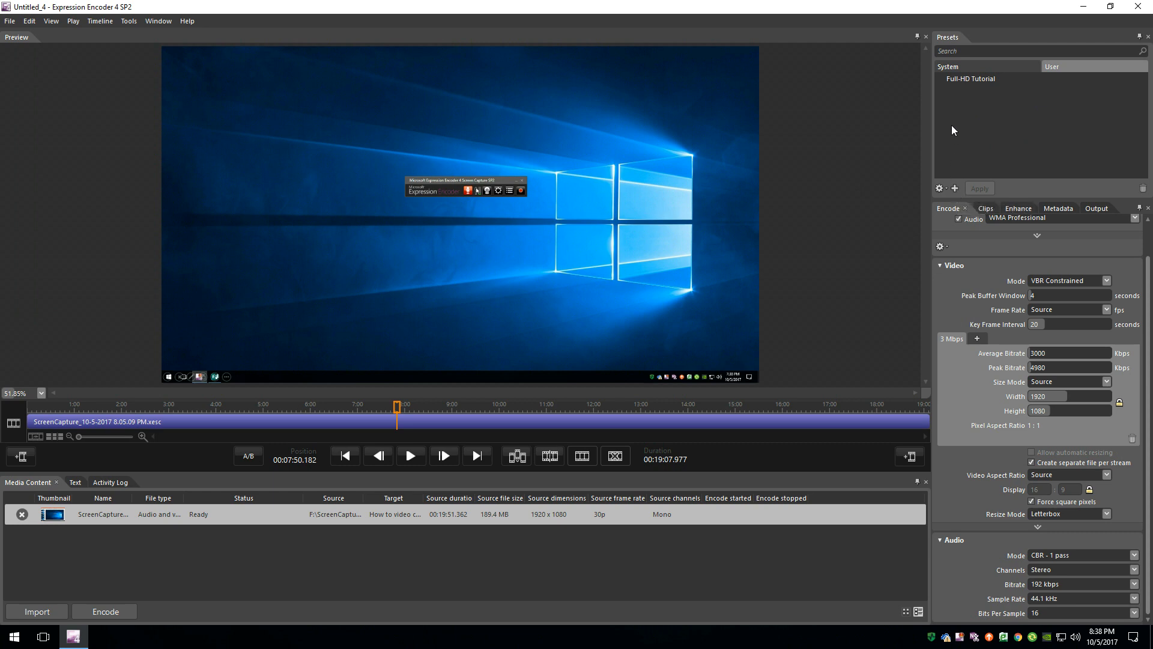
Save the current settings as job preset "Full HD" in F:\ScreenCapture, including all Profile and Job output settings, and overwrite the existing file.
{"action": "left_click", "coordinate": [955, 189]}
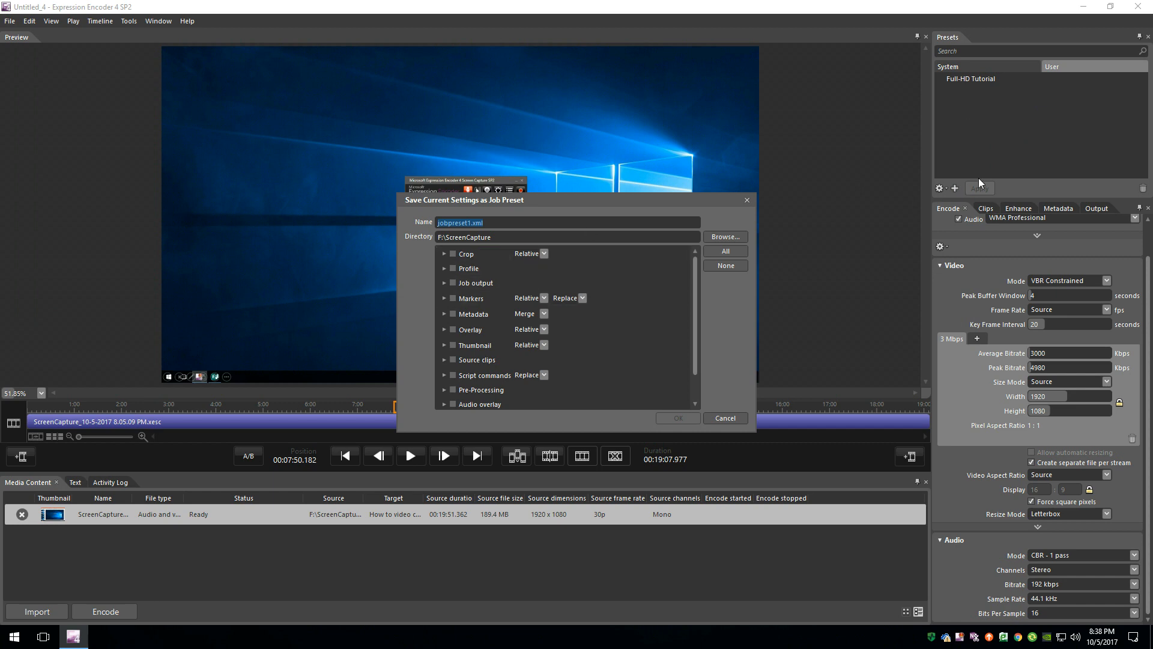
{"action": "left_click", "coordinate": [445, 269]}
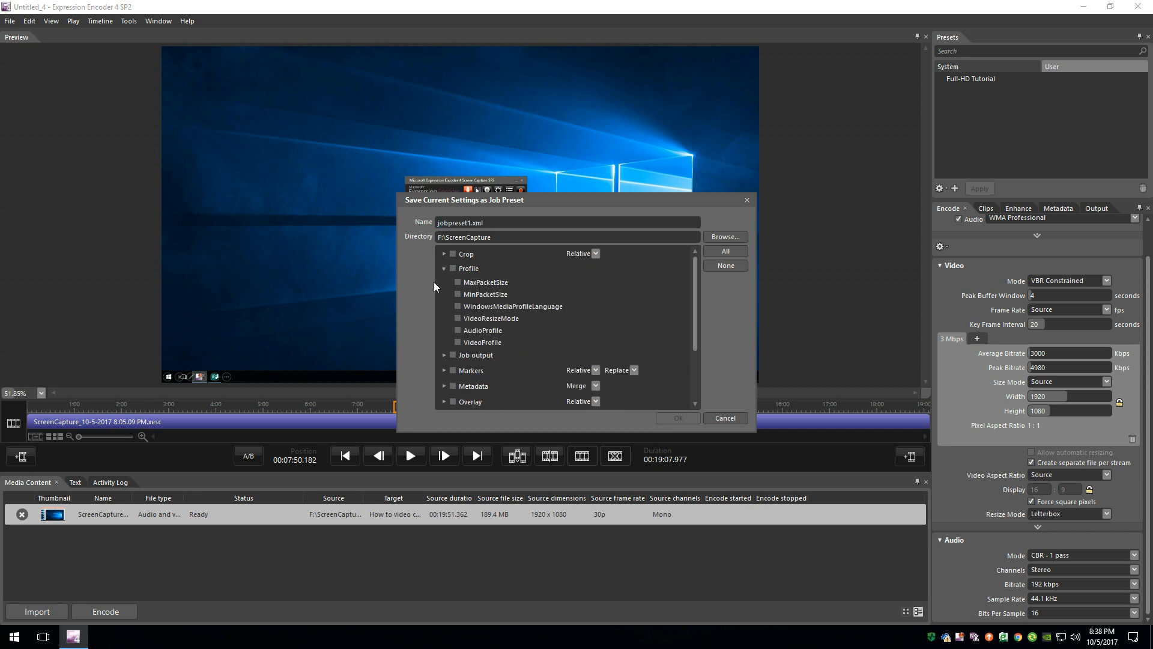
{"action": "left_click", "coordinate": [453, 268]}
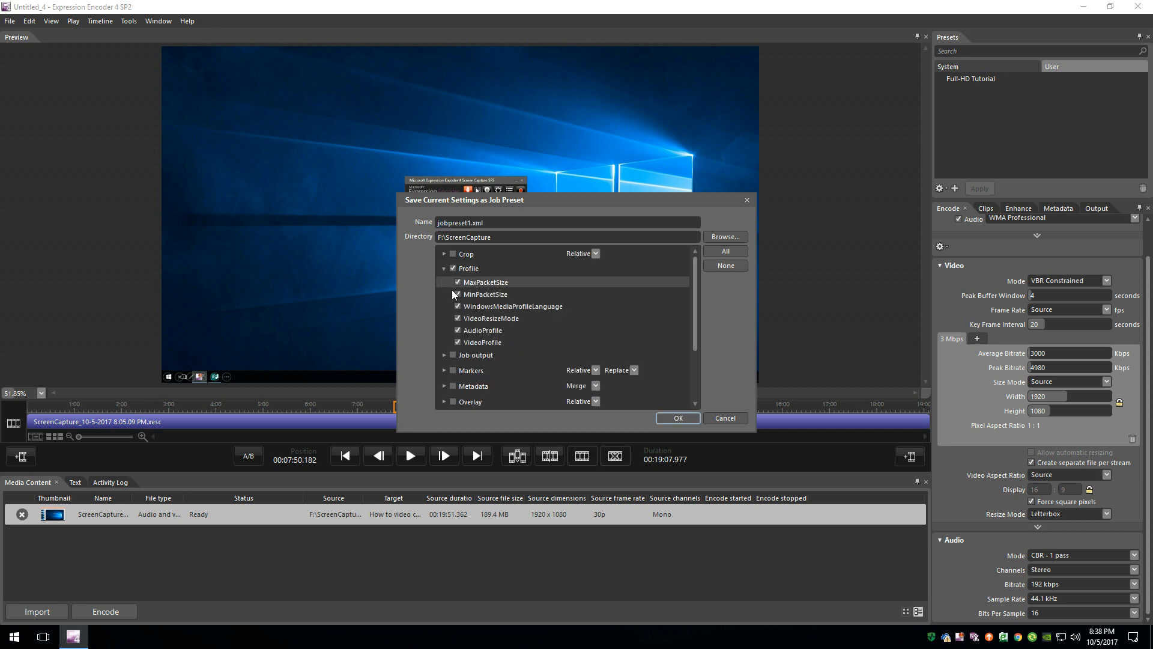
{"action": "left_click", "coordinate": [444, 355]}
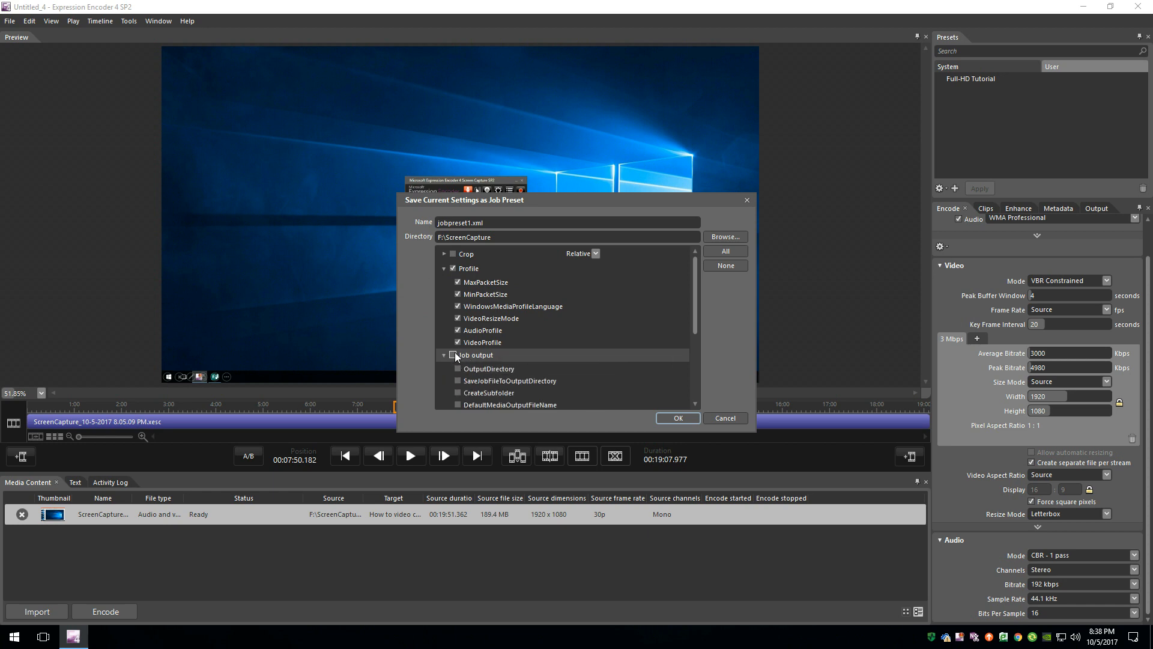
{"action": "left_click", "coordinate": [454, 355]}
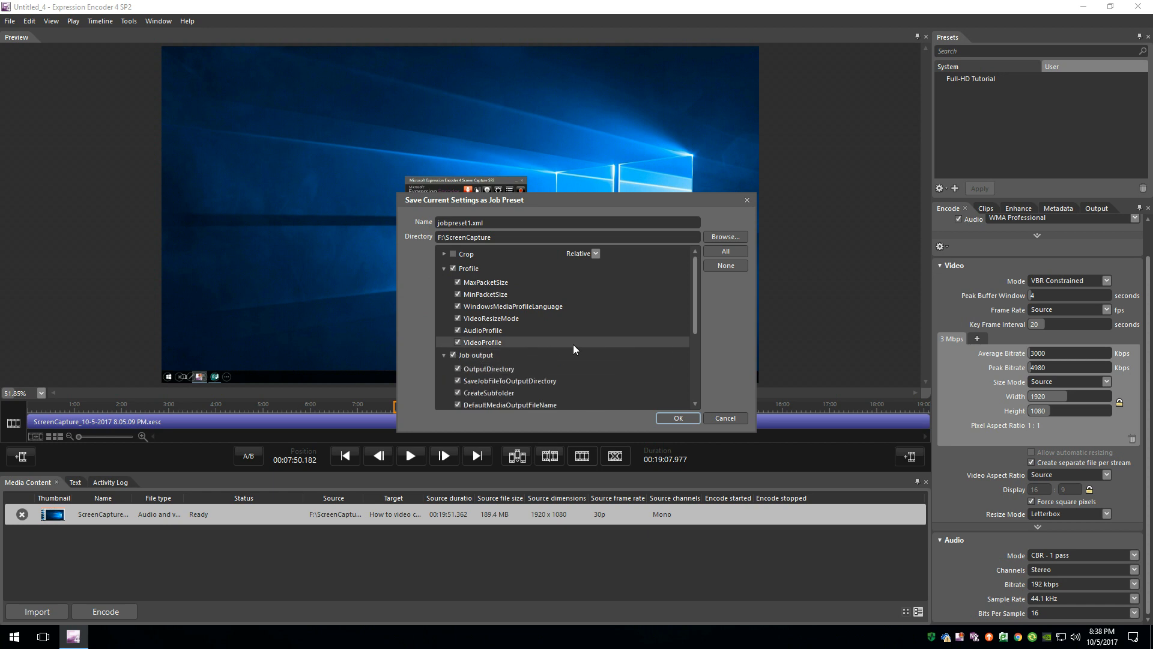
{"action": "double_click", "coordinate": [503, 229]}
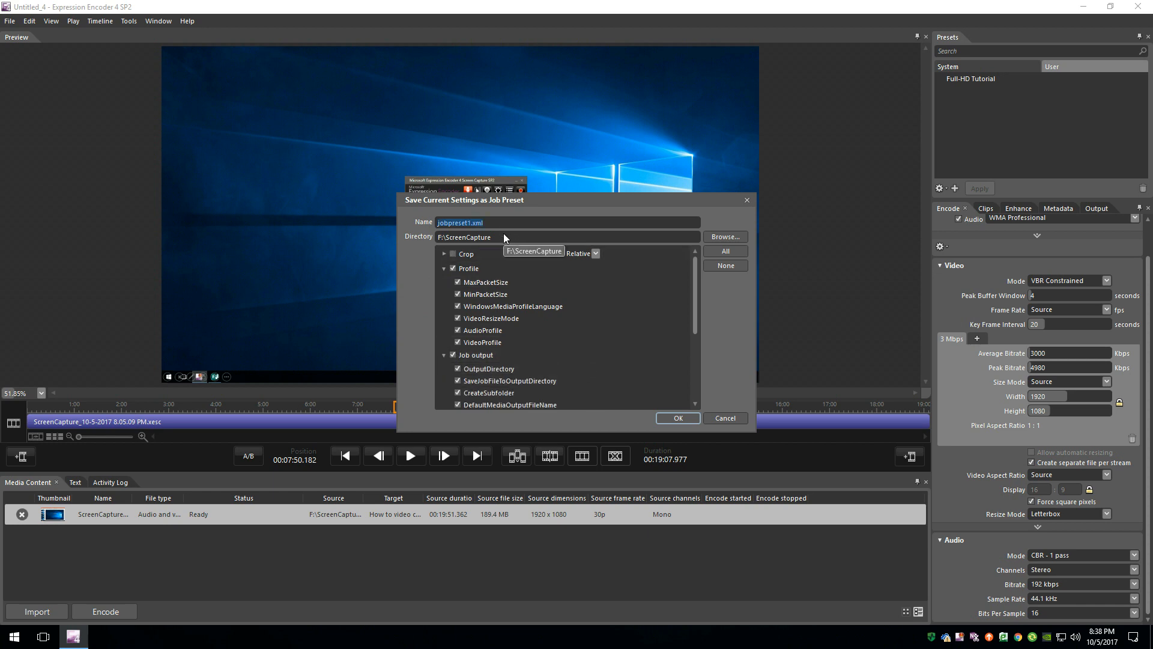
{"action": "type", "text": "Full HD"}
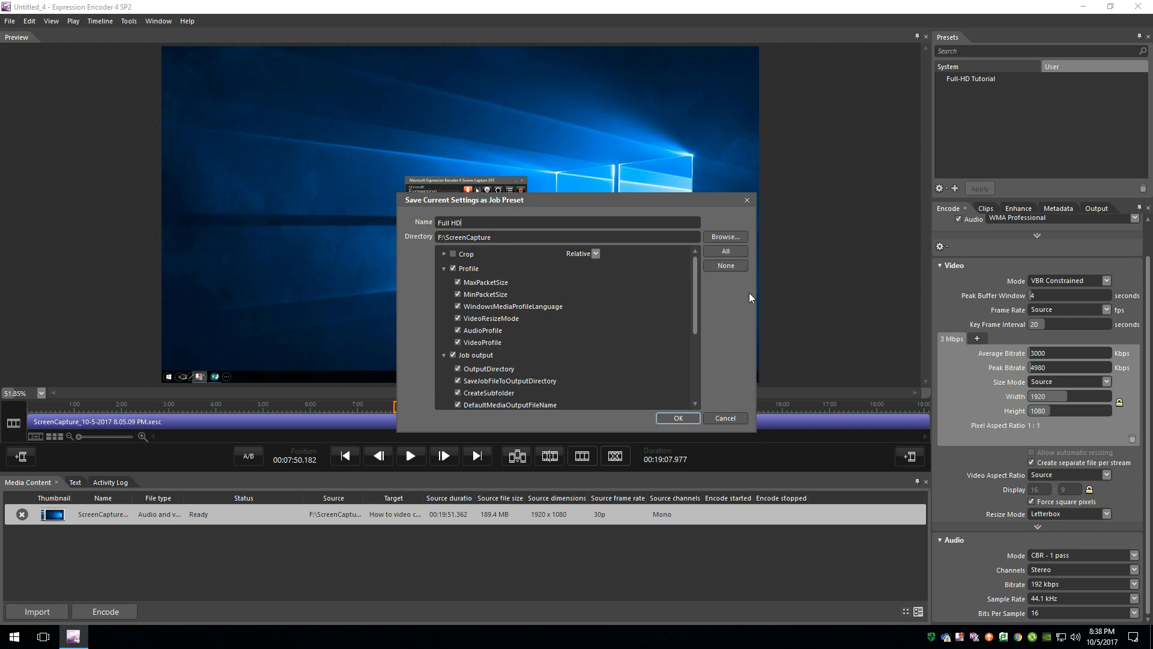
{"action": "left_click", "coordinate": [675, 417]}
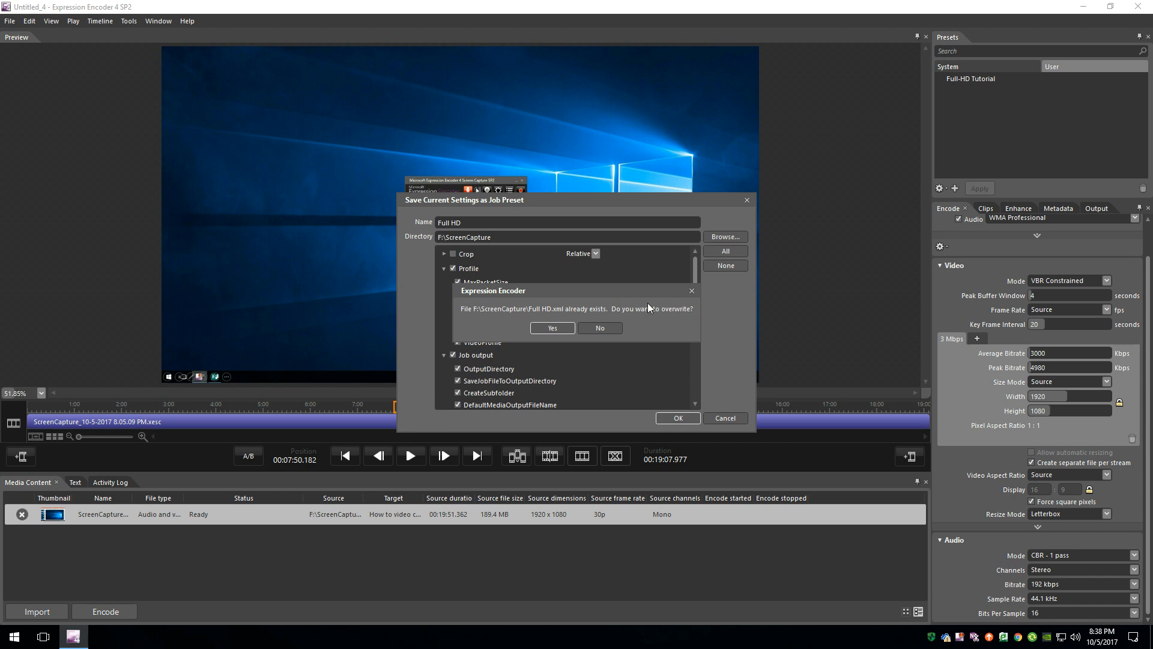
{"action": "left_click", "coordinate": [553, 328]}
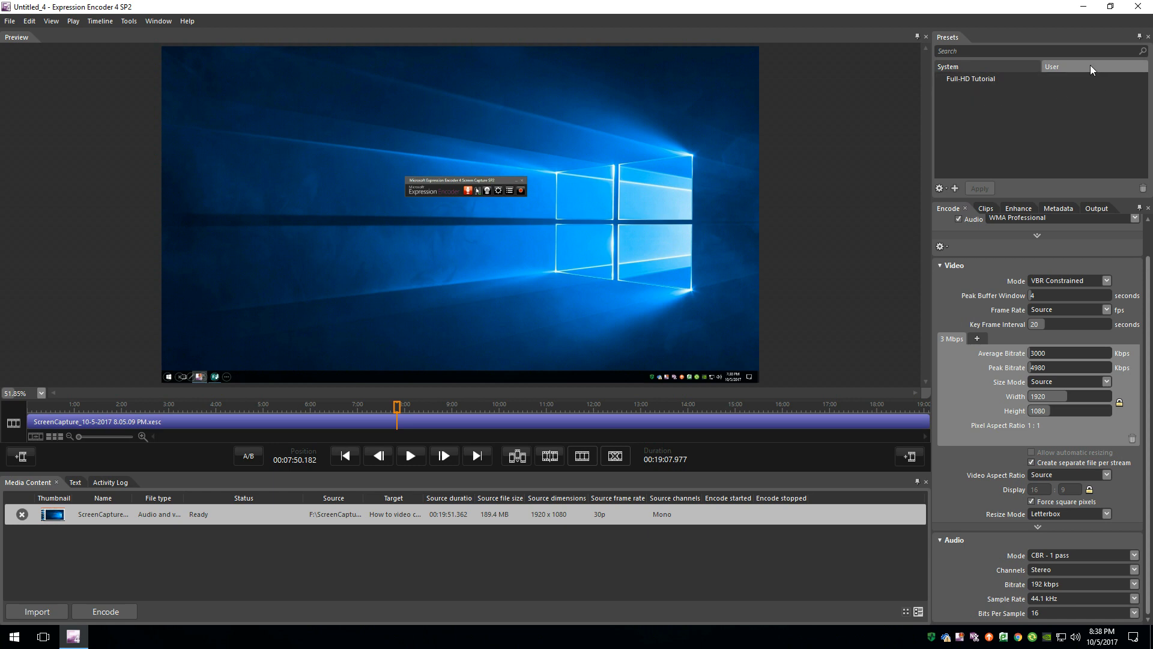
Check the system presets, return to the user presets and select Full-HD Tutorial.
{"action": "left_click", "coordinate": [985, 69]}
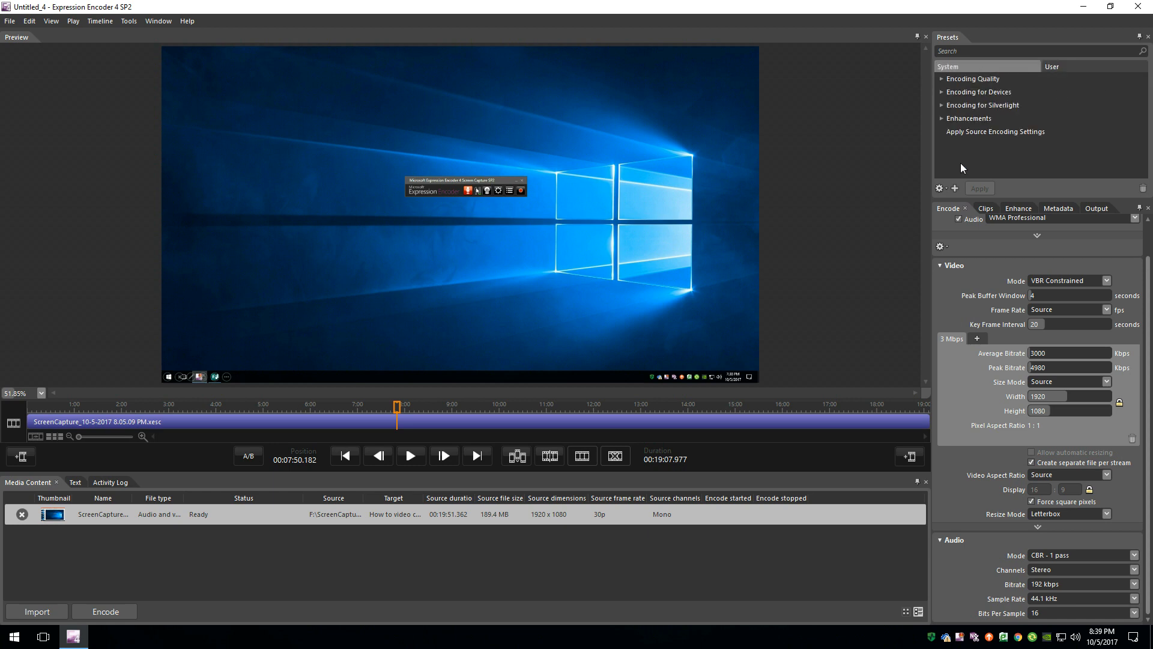
{"action": "left_click", "coordinate": [1067, 67]}
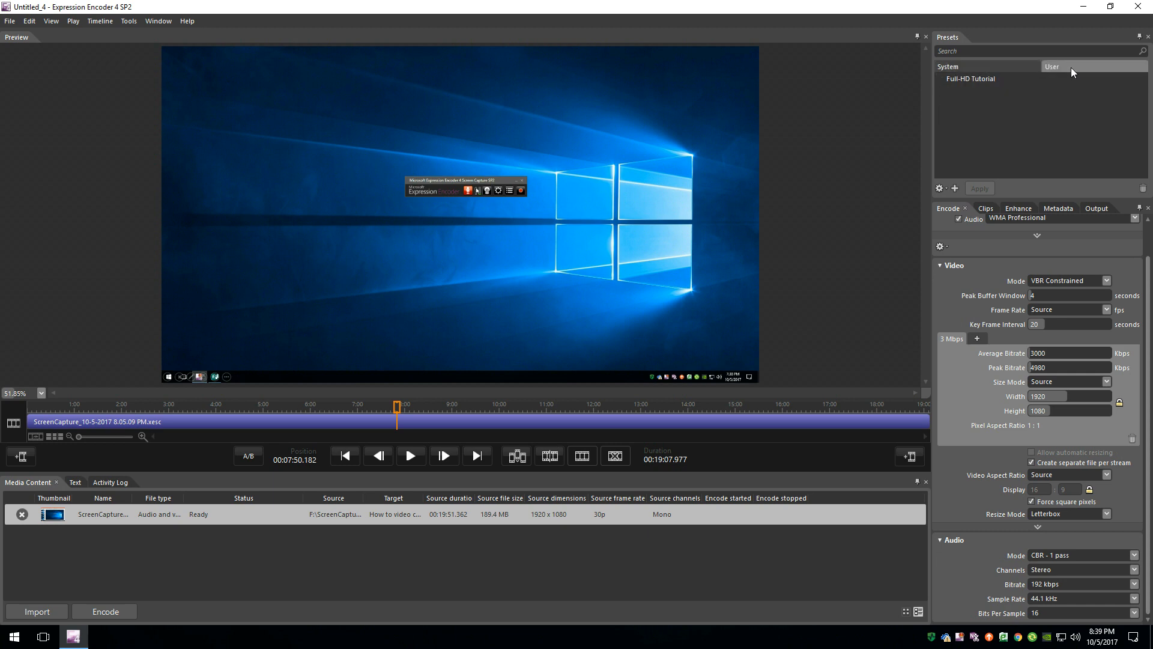
{"action": "left_click", "coordinate": [973, 79]}
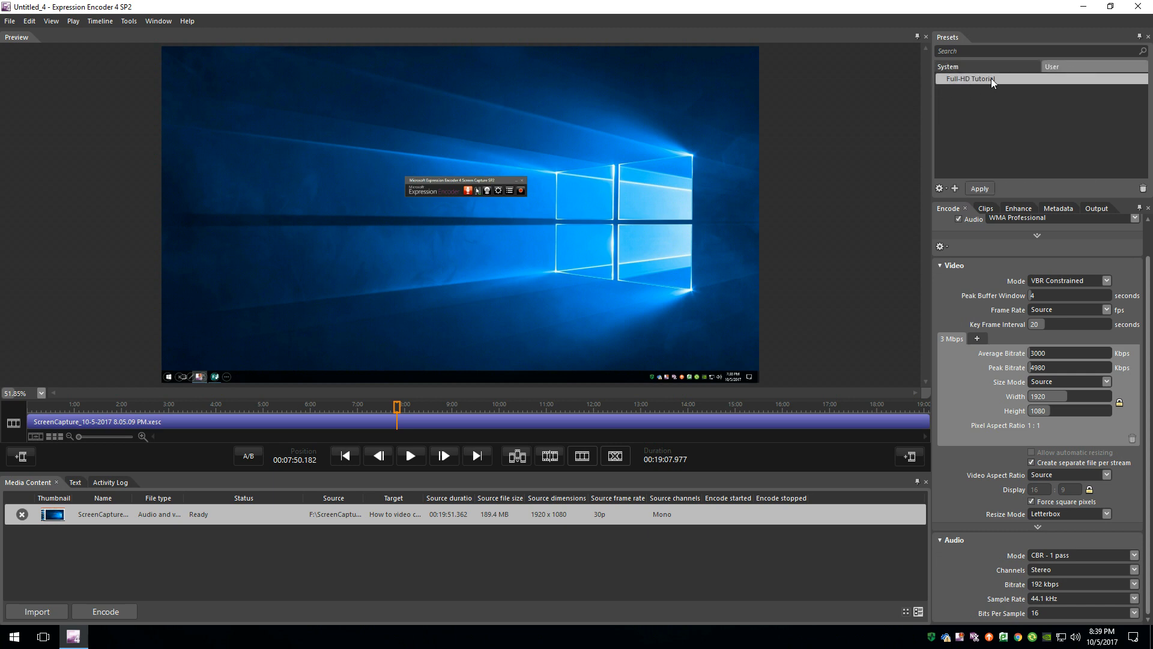
{"action": "mouse_move", "coordinate": [985, 82]}
Show the job's output settings and start encoding the screen capture recording.
{"action": "left_click", "coordinate": [1063, 211]}
{"action": "left_click", "coordinate": [1106, 212]}
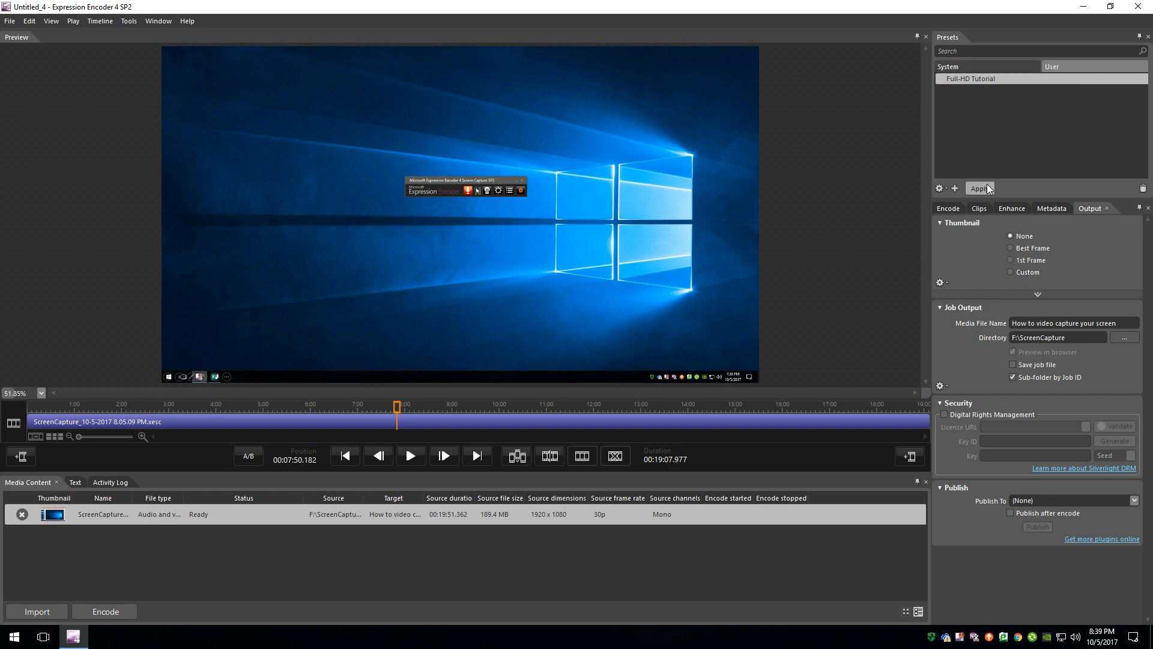
{"action": "left_click", "coordinate": [112, 612]}
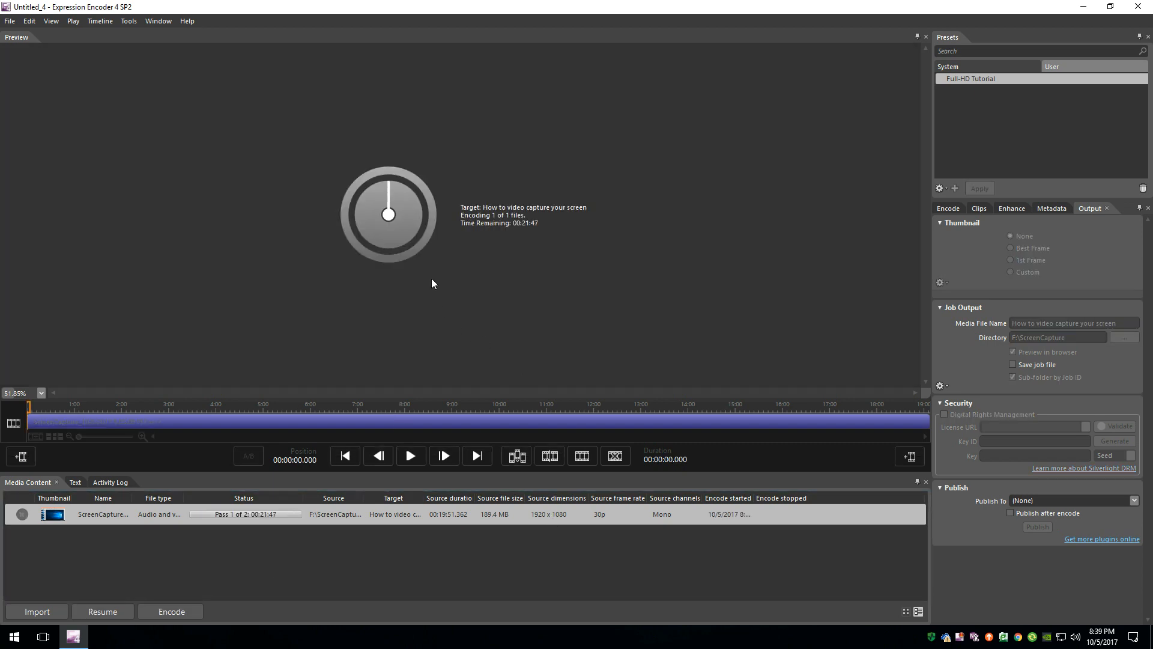